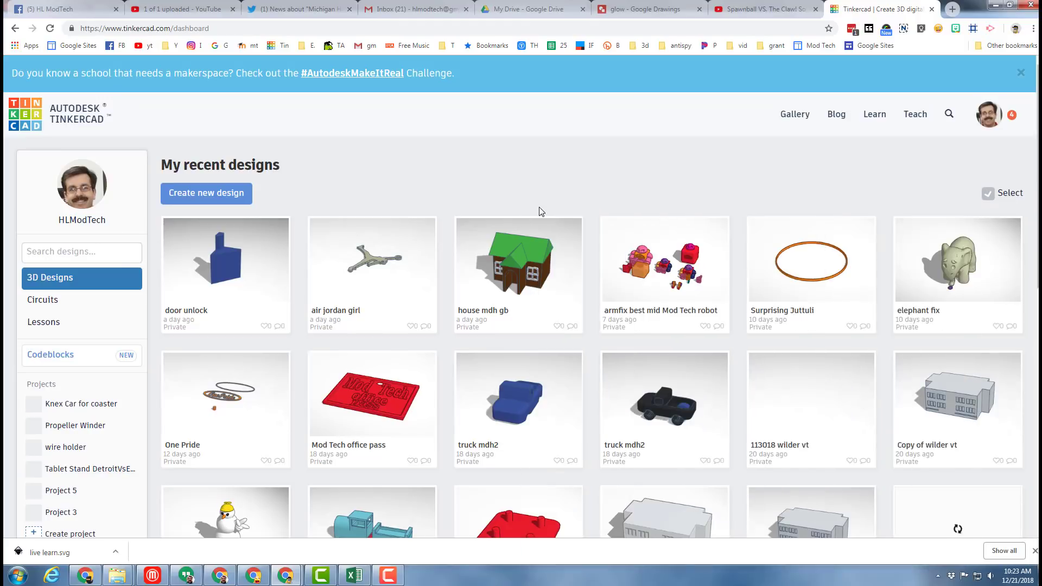
- Create a new design and name it "tree mdh 5"
click(208, 194)
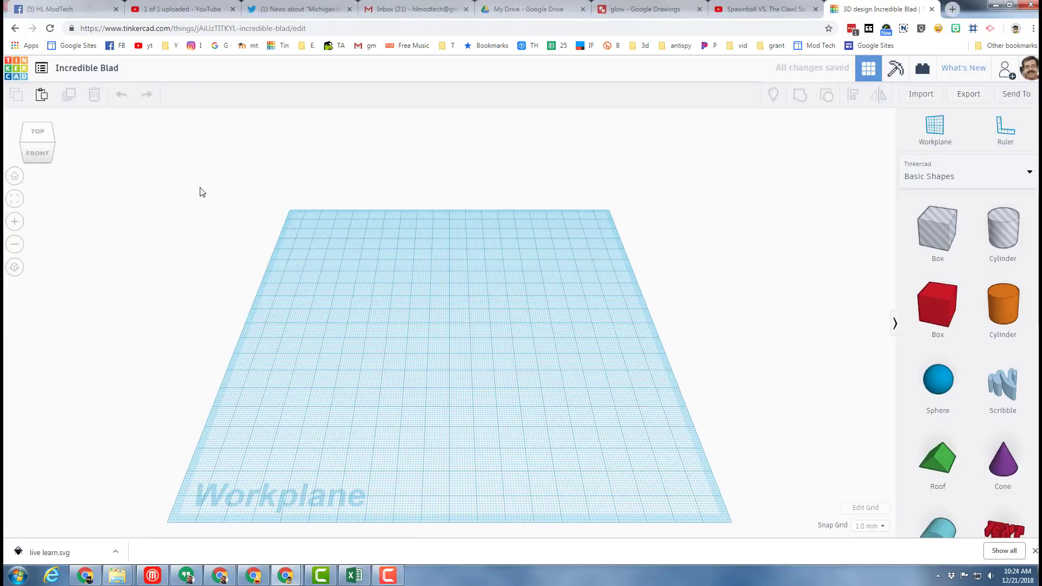
click(93, 74)
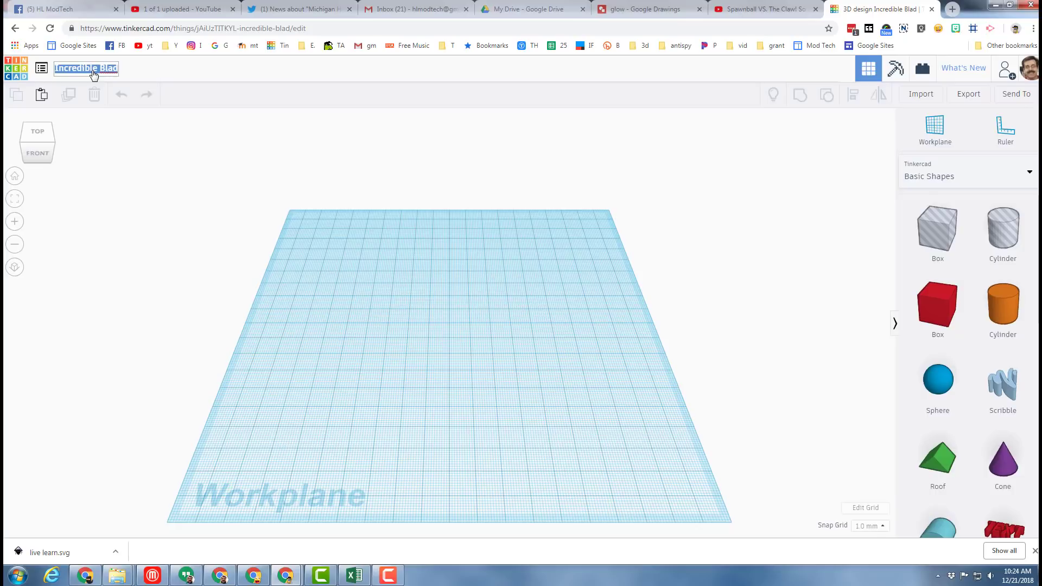
text(tree mdh 5)
click(352, 255)
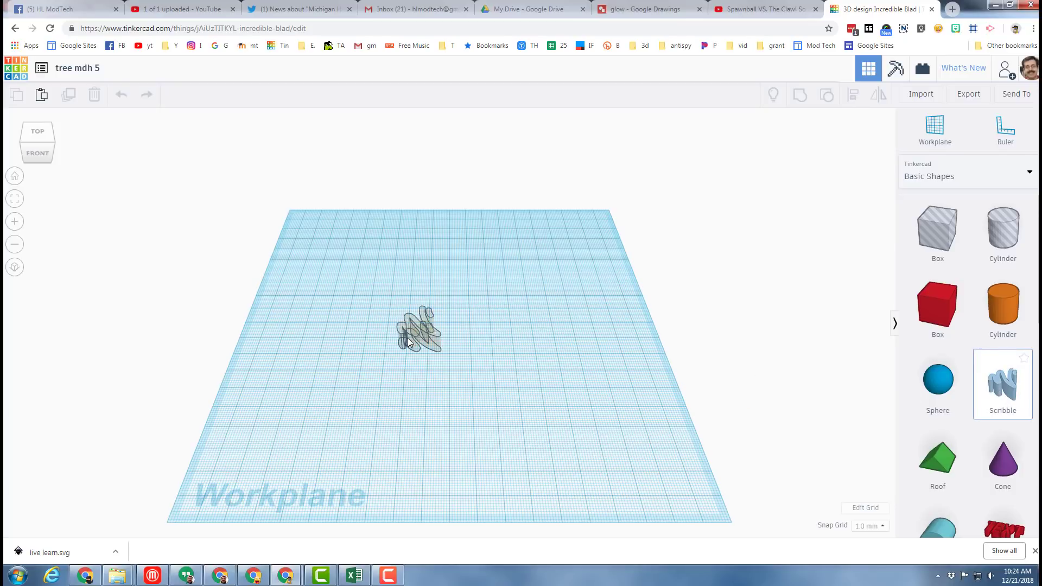
- Place a Scribble shape and sketch the left half outline of a tiered Christmas tree, aligning the trunk's foot vertically with the treetop
click(411, 345)
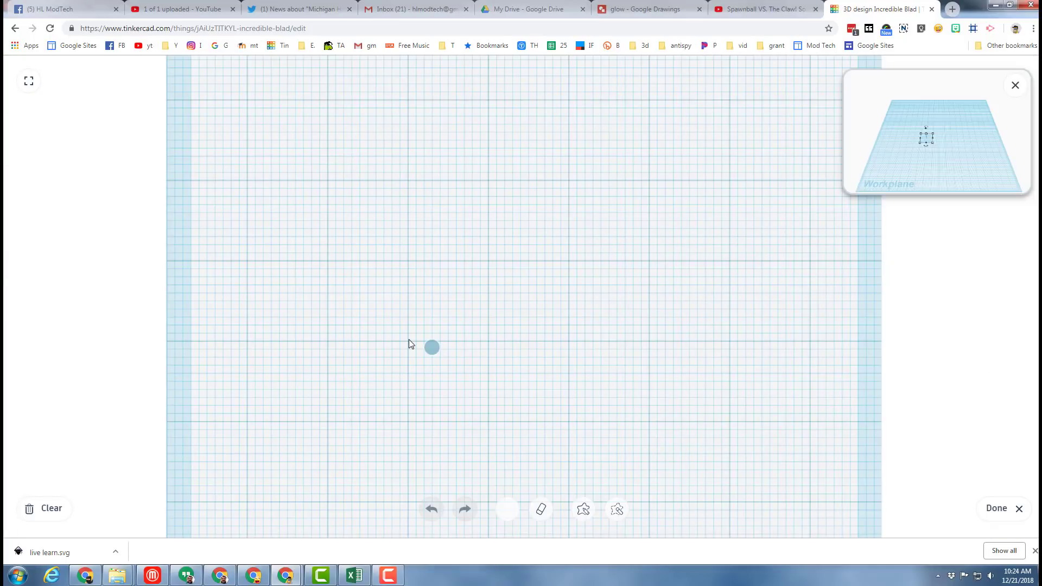
click(409, 340)
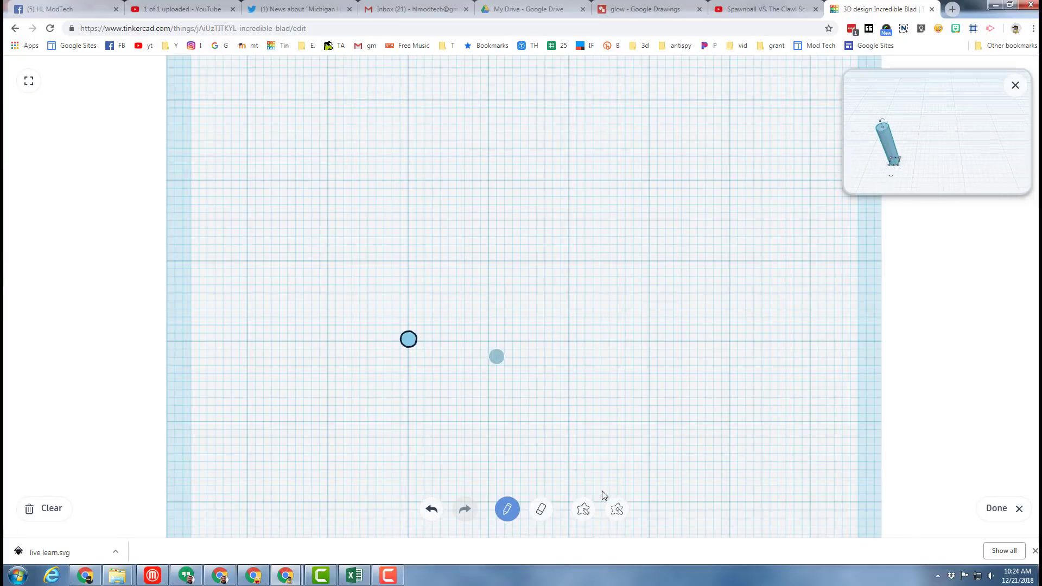
click(45, 508)
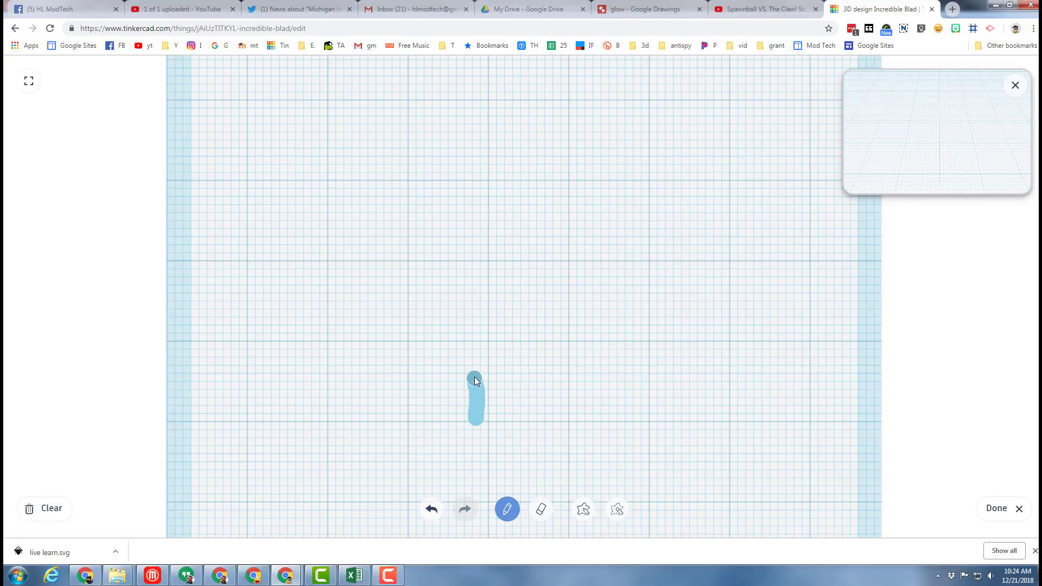
drag(473, 367, 372, 371)
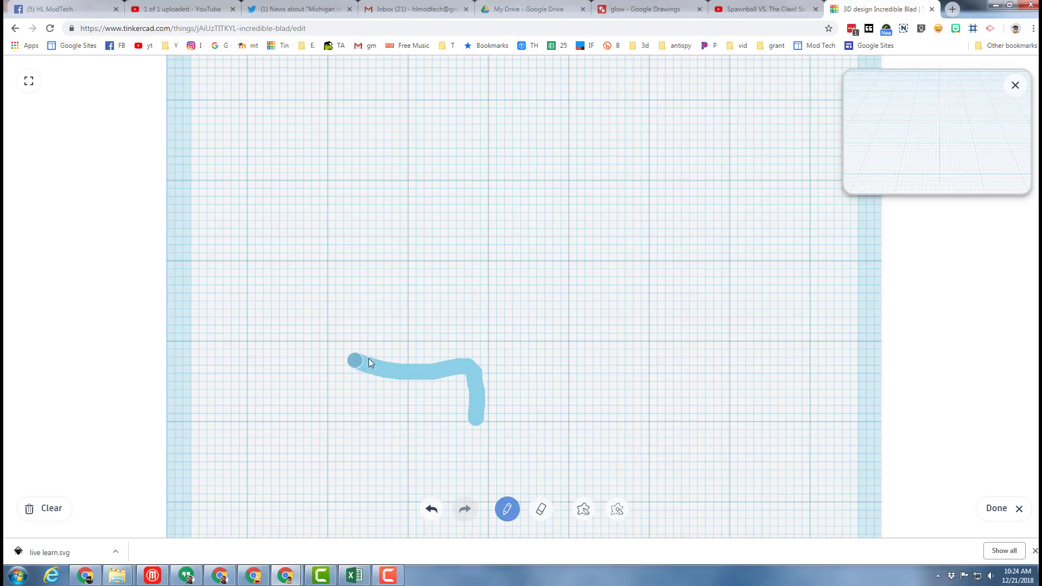
mouse_move(445, 338)
mouse_down()
mouse_move(389, 323)
mouse_move(441, 304)
mouse_move(482, 220)
mouse_up()
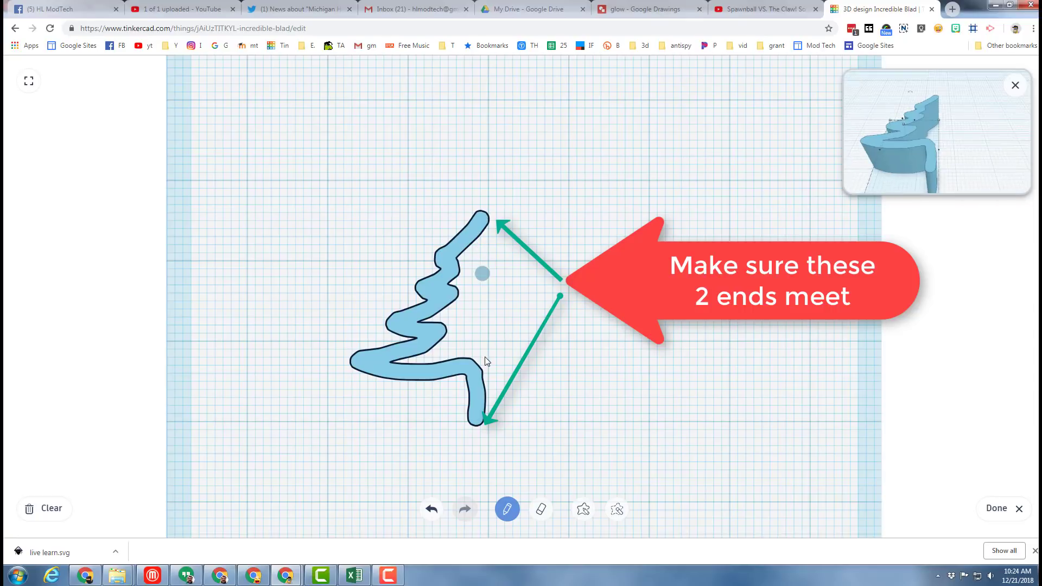
click(997, 508)
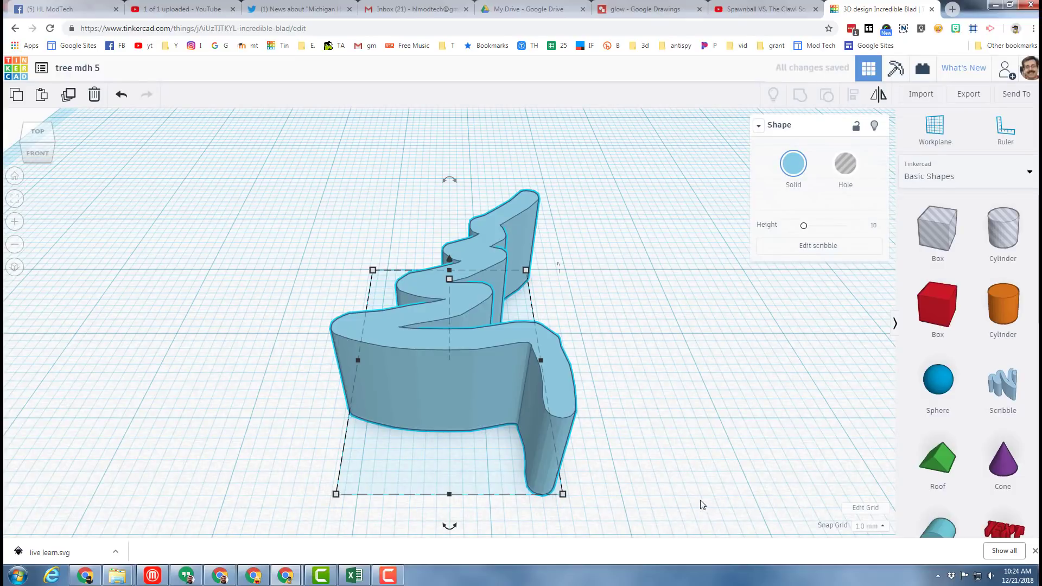
- Set the half-tree scribble's height to 1 mm
mouse_move(451, 283)
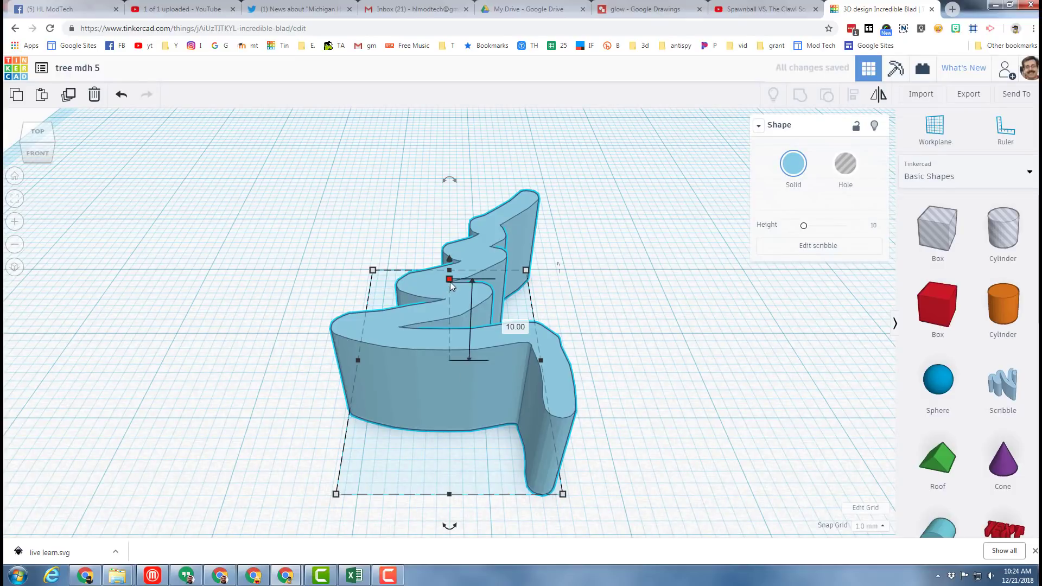
click(505, 323)
text(1)
key(Return)
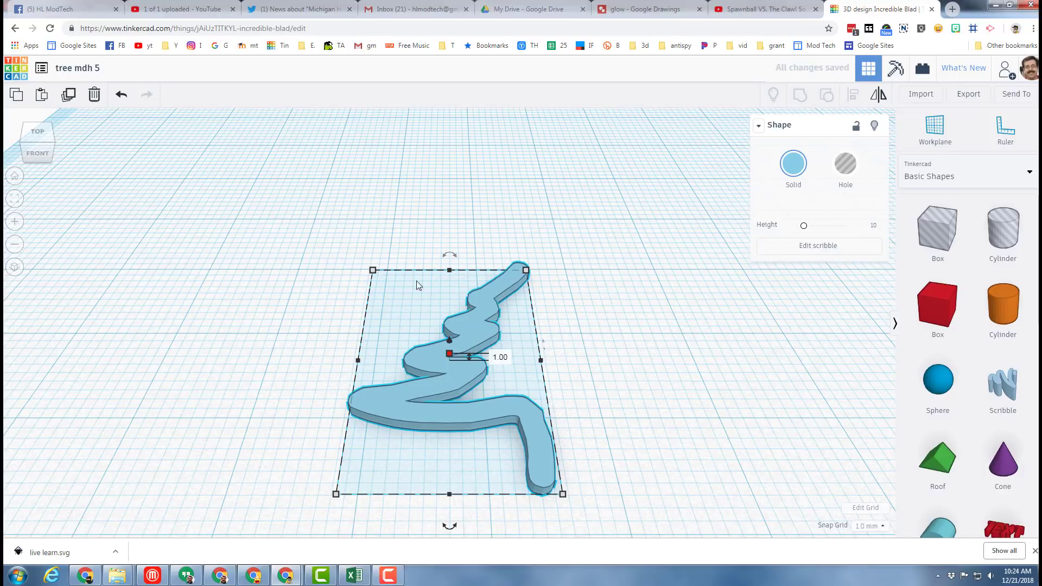
- Rotate the flat half-tree 90° so that it stands upright
right_drag(605, 369, 619, 336)
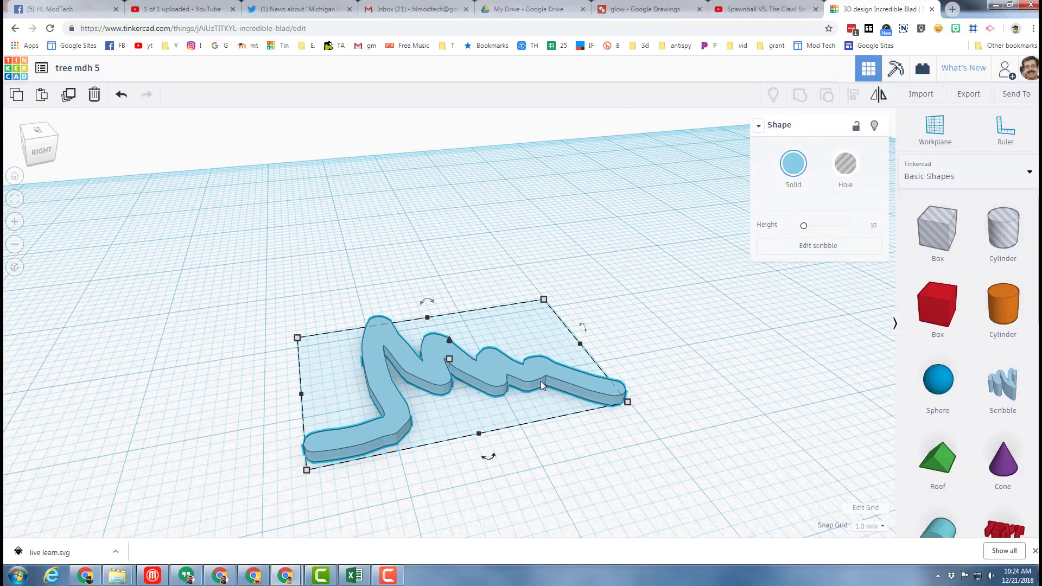
mouse_move(428, 302)
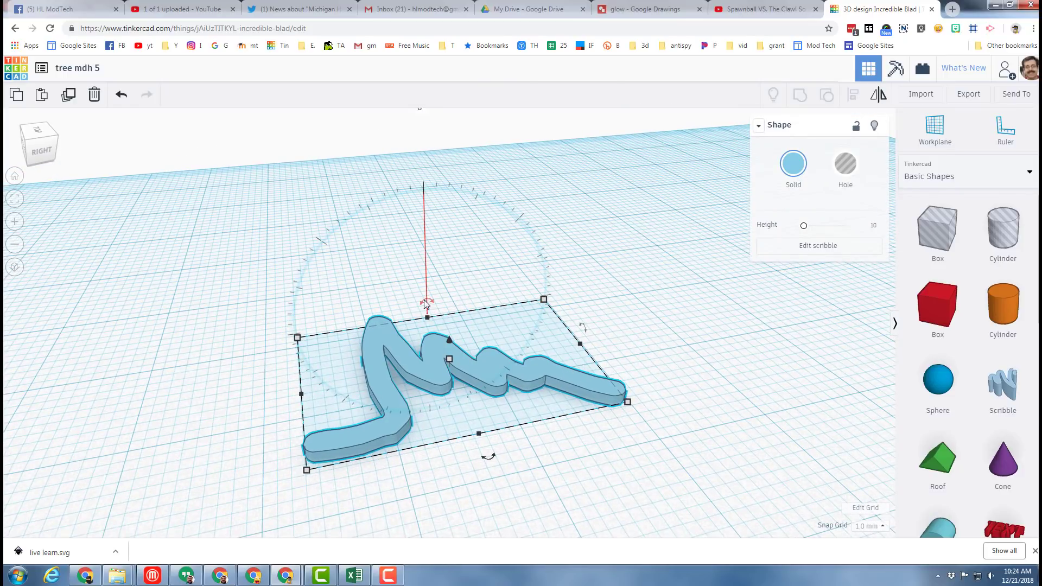
mouse_move(427, 303)
mouse_down()
mouse_move(407, 305)
mouse_move(414, 263)
mouse_move(387, 271)
mouse_move(371, 336)
mouse_up()
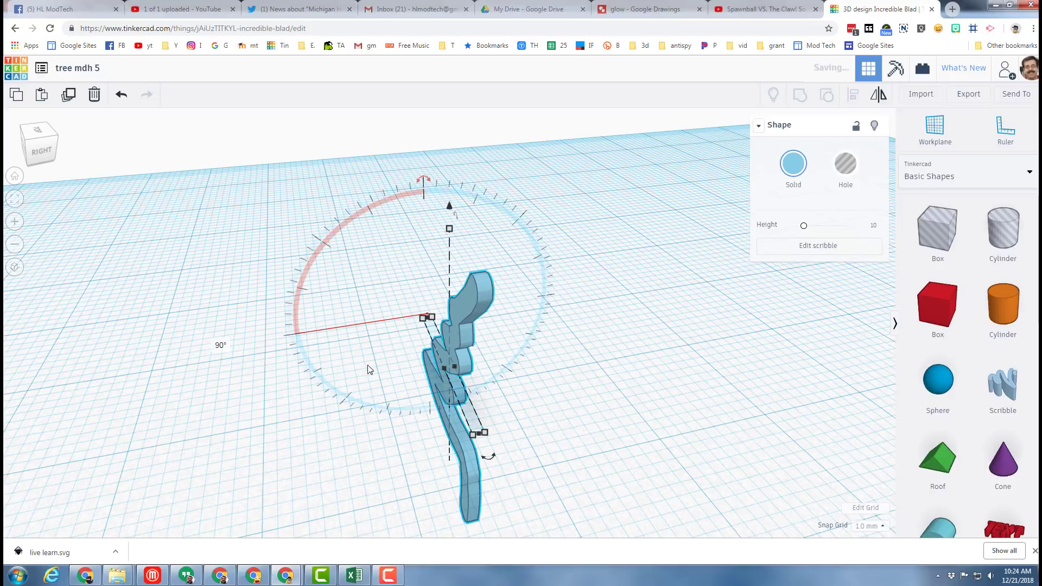
- Colour the upright half-tree dark green and drop it onto the workplane
click(789, 171)
click(840, 283)
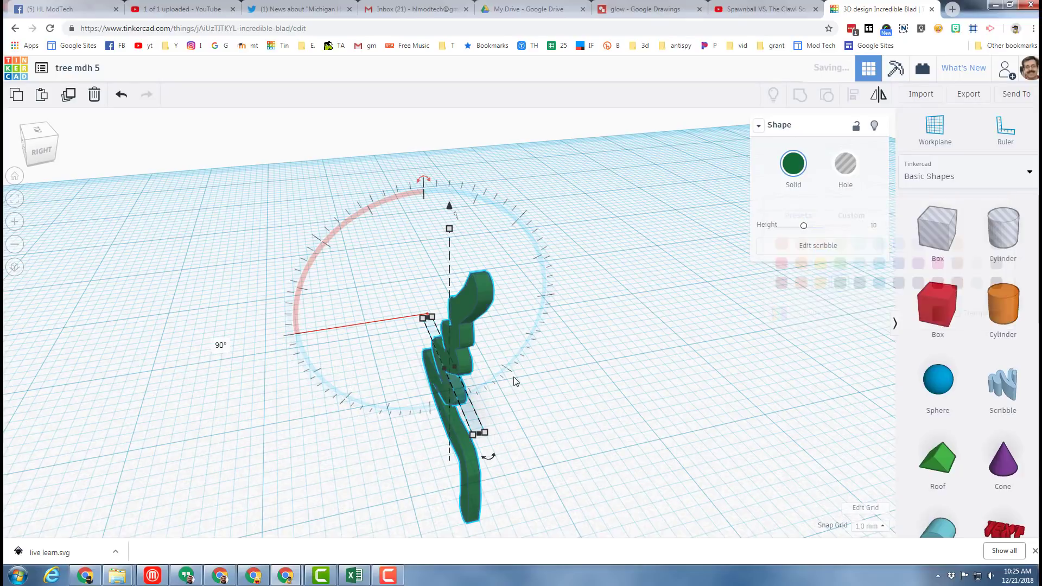
key(d)
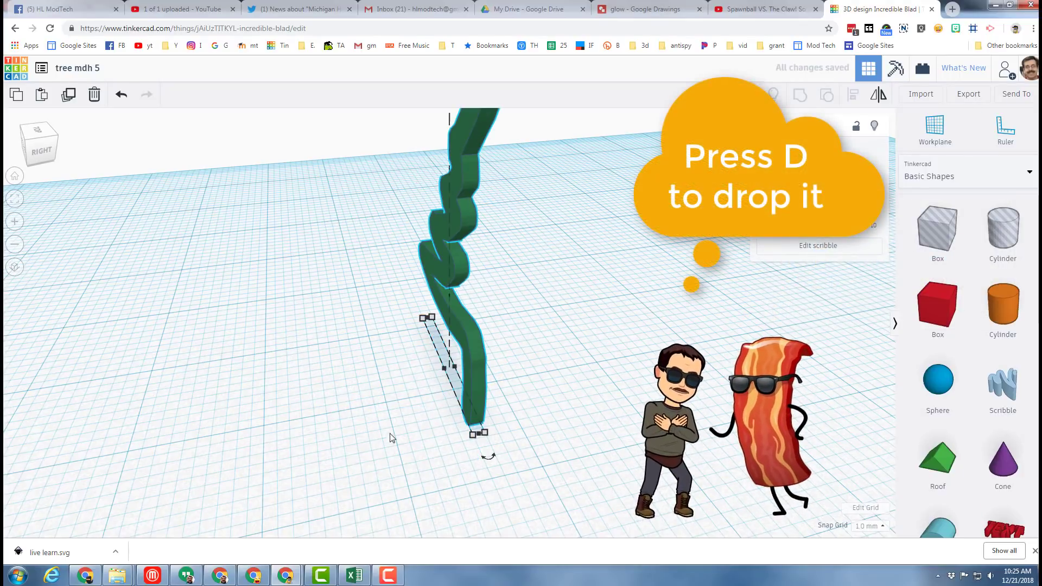
- Duplicate the half-tree, rotate the copy slightly about the vertical axis and nudge it so that both trunks overlap
mouse_move(389, 435)
right_down()
mouse_move(481, 426)
mouse_move(532, 454)
mouse_move(532, 423)
right_up()
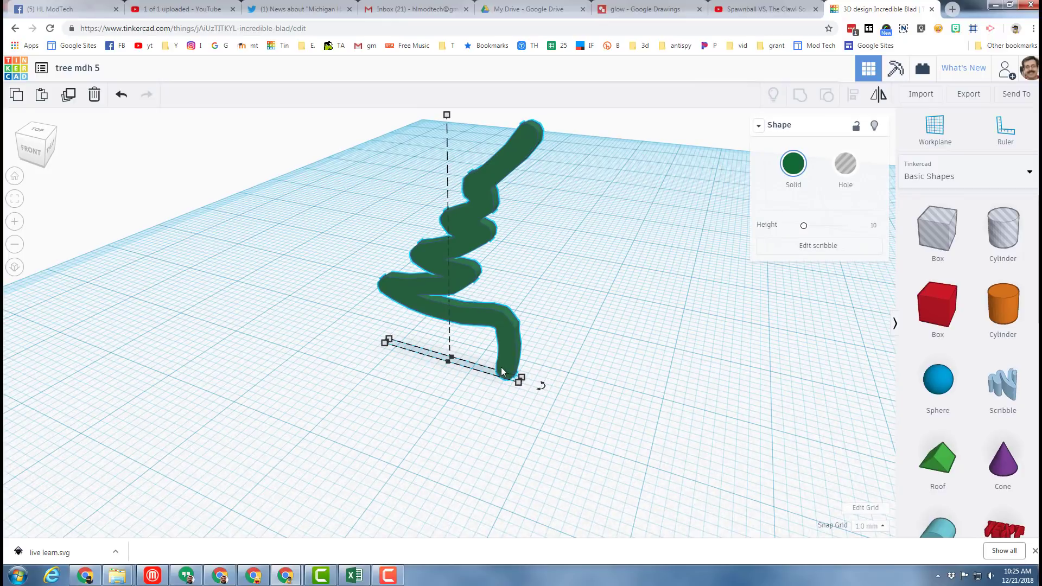
key(d)
mouse_move(541, 389)
mouse_move(541, 390)
mouse_down()
mouse_move(604, 370)
mouse_move(596, 382)
mouse_move(611, 377)
mouse_up()
key(Down)
key(Down)
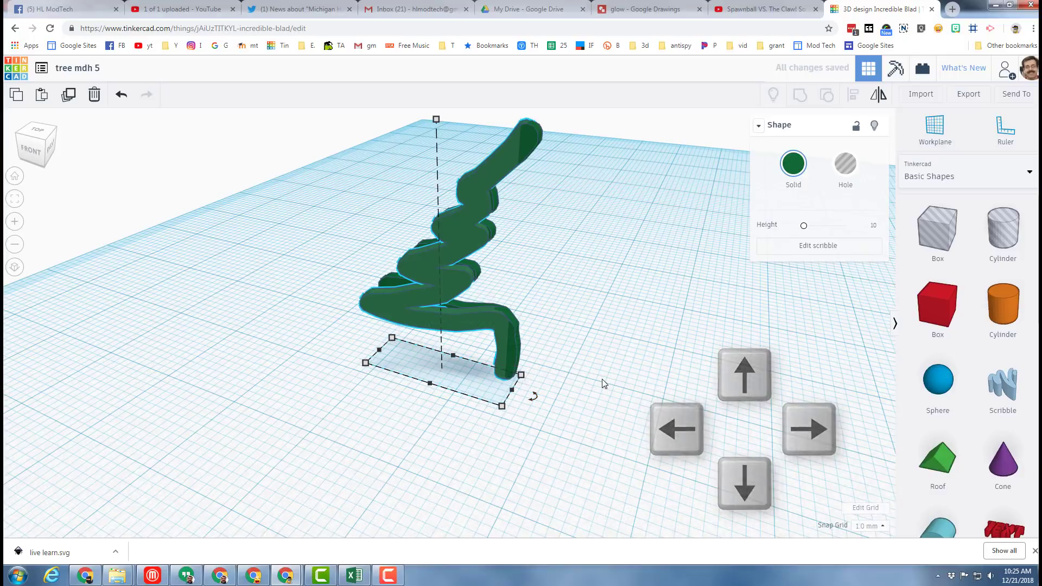
- Repeat the rotated duplicate of the half-tree until the copies fill a full circle around the trunk
key(ctrl+d)
key(ctrl+d)
key(ctrl+d)
key(ctrl+d)
key(ctrl+d)
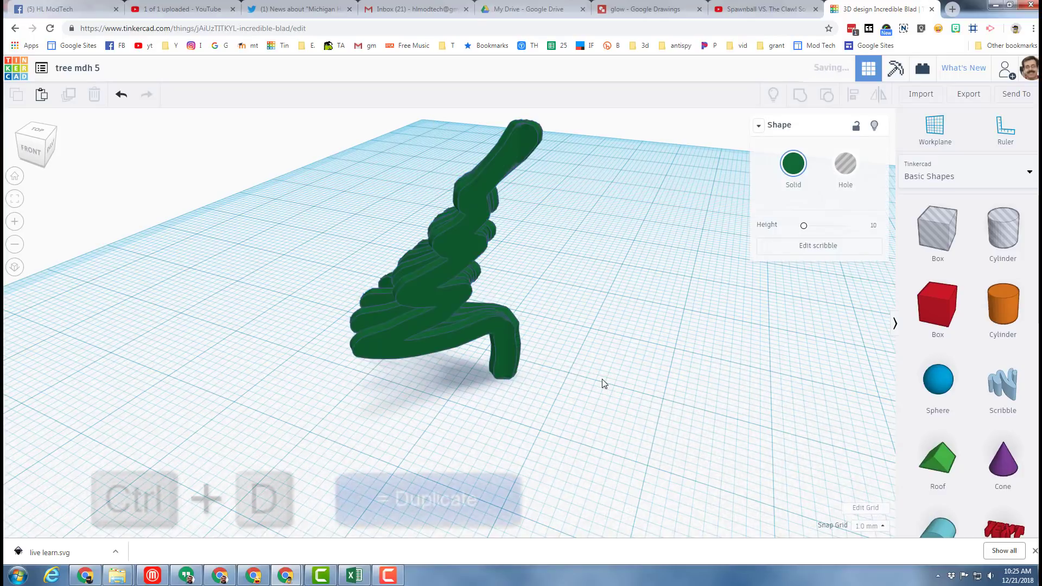
key(ctrl+d)
key(ctrl+d)
key(ctrl+d)
key(ctrl+d)
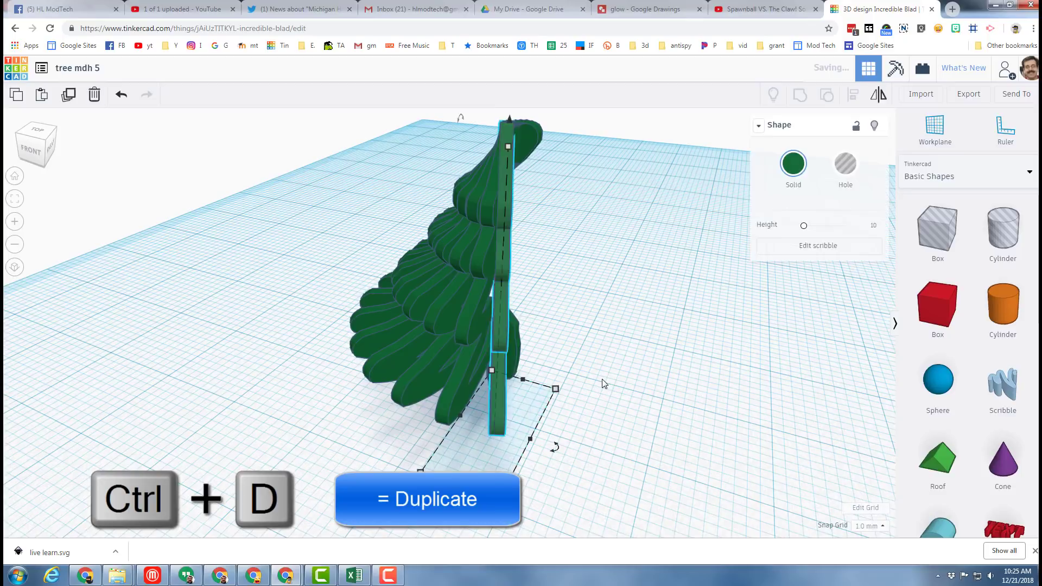
key(ctrl+d)
key(ctrl+d)
key(ctrl+d)
key(ctrl+d)
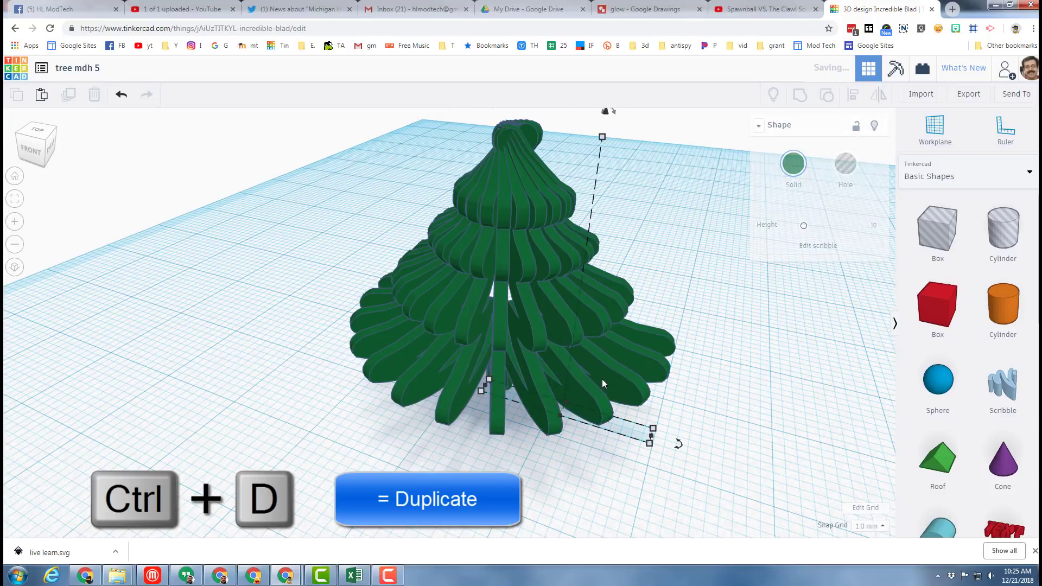
key(ctrl+d)
key(ctrl+d)
key(ctrl+d)
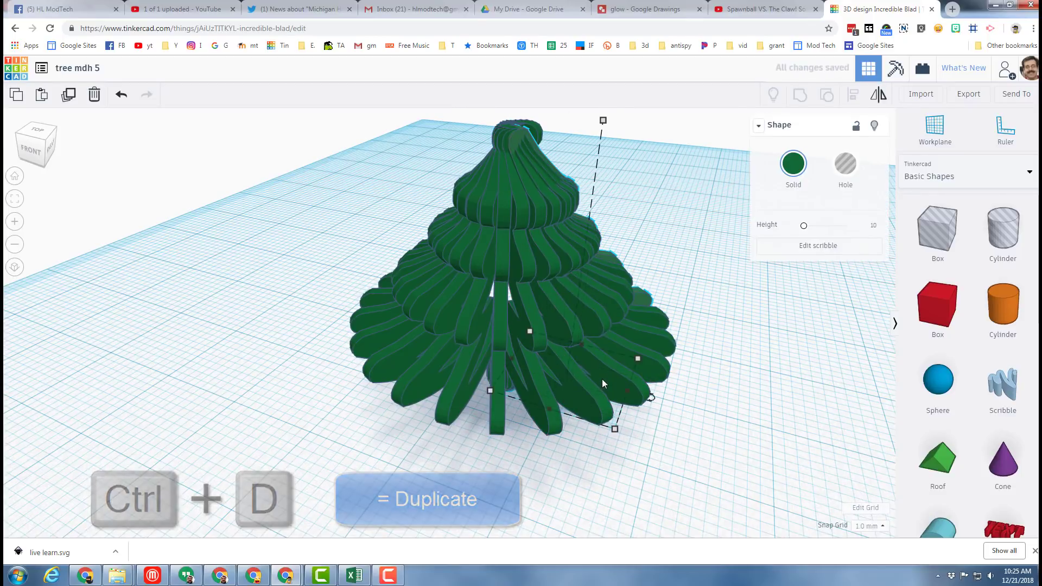
key(ctrl+d)
key(ctrl+d)
key(ctrl+d)
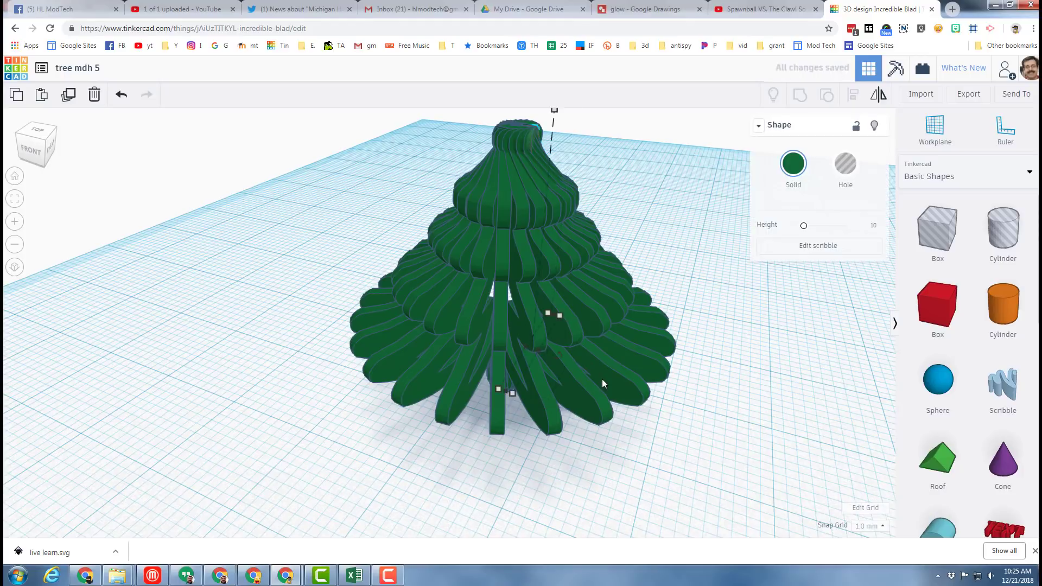
key(ctrl+d)
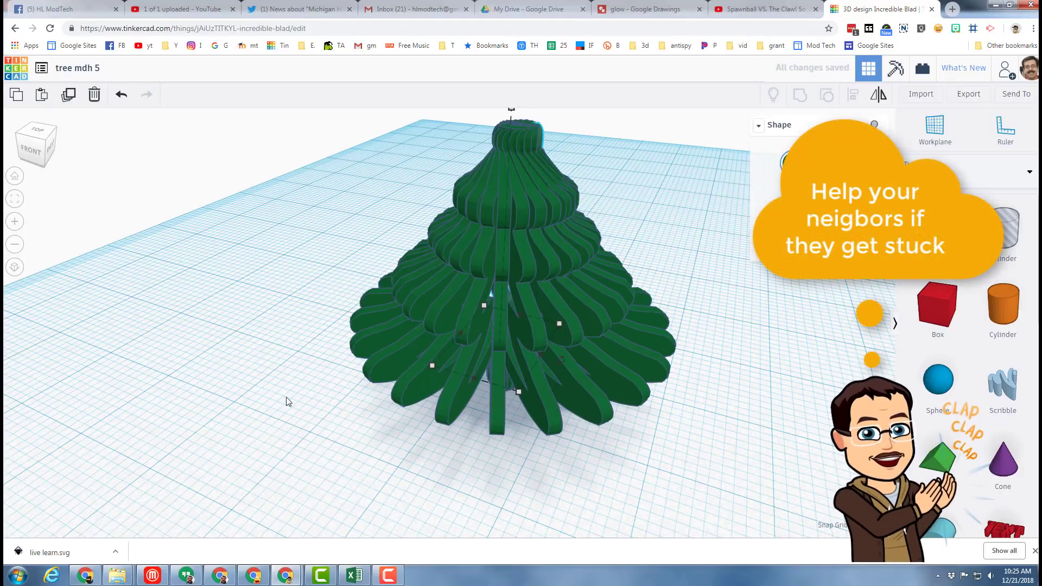
click(34, 140)
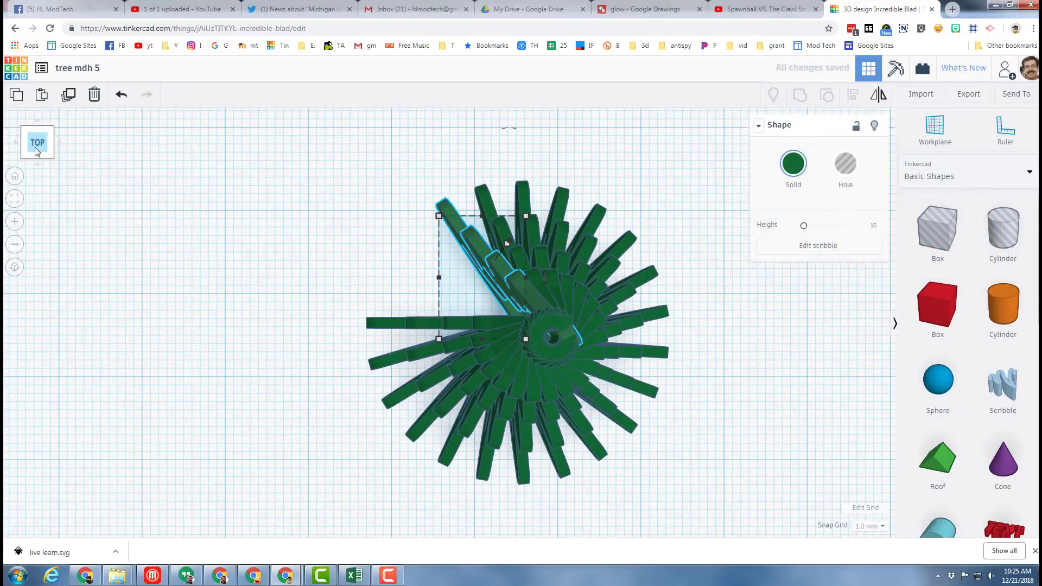
key(ctrl+d)
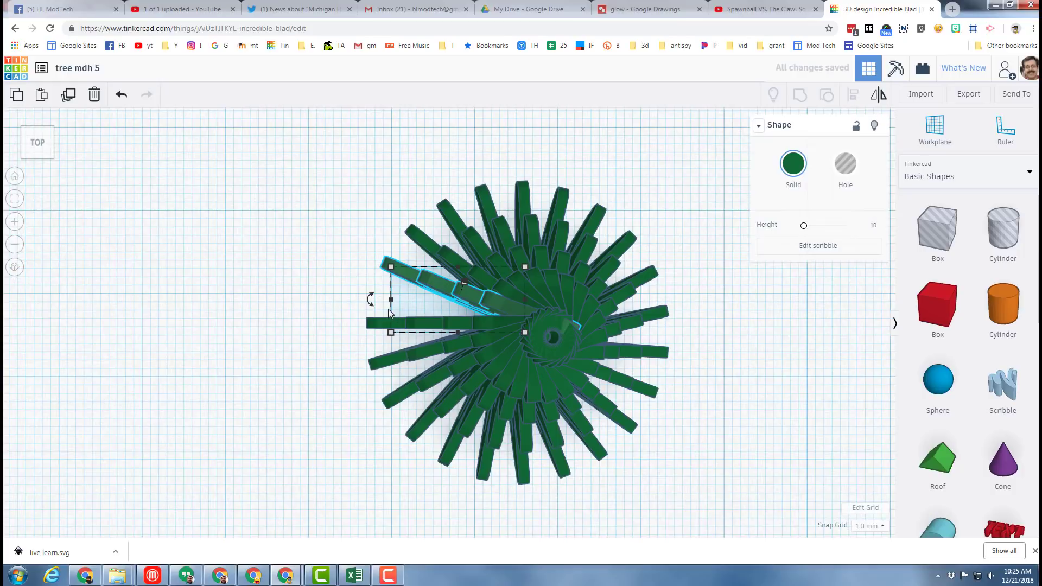
- Add a sphere beside the tree and scale it down uniformly to 3 mm
right_drag(343, 366, 406, 373)
right_drag(712, 406, 650, 375)
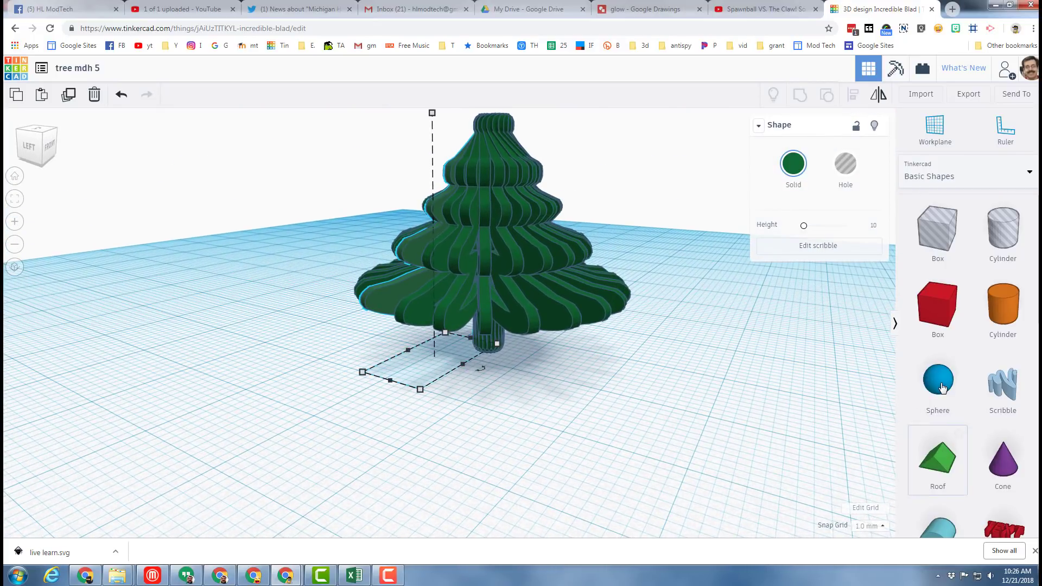
drag(942, 388, 657, 397)
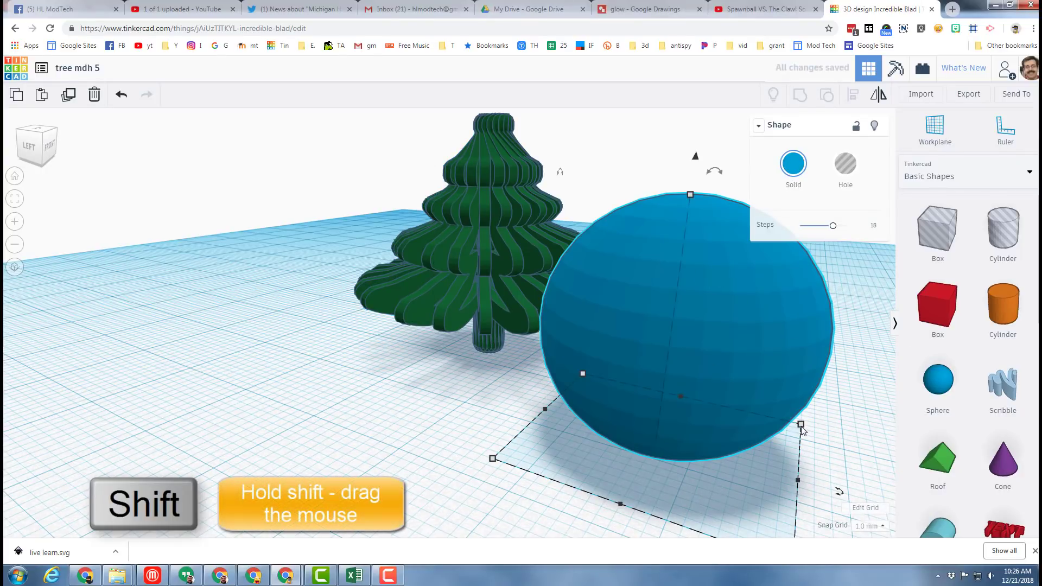
shift+drag(802, 425, 526, 475)
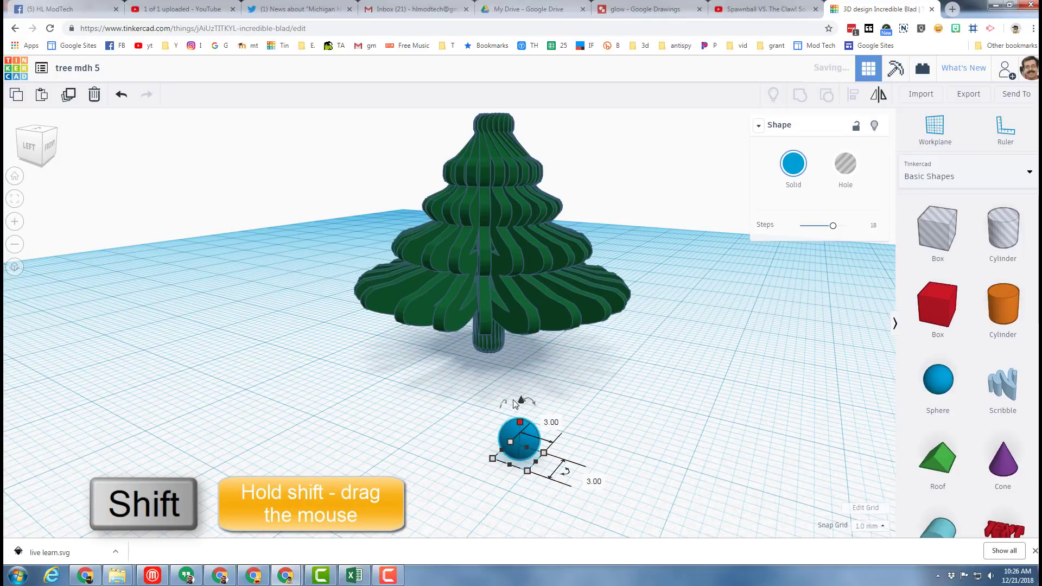
- Raise the small sphere about 9 mm above the workplane and move it into the lower front branches, left of the tree's centre
drag(521, 403, 513, 285)
right_drag(768, 444, 463, 455)
scroll(463, 455, up, 3)
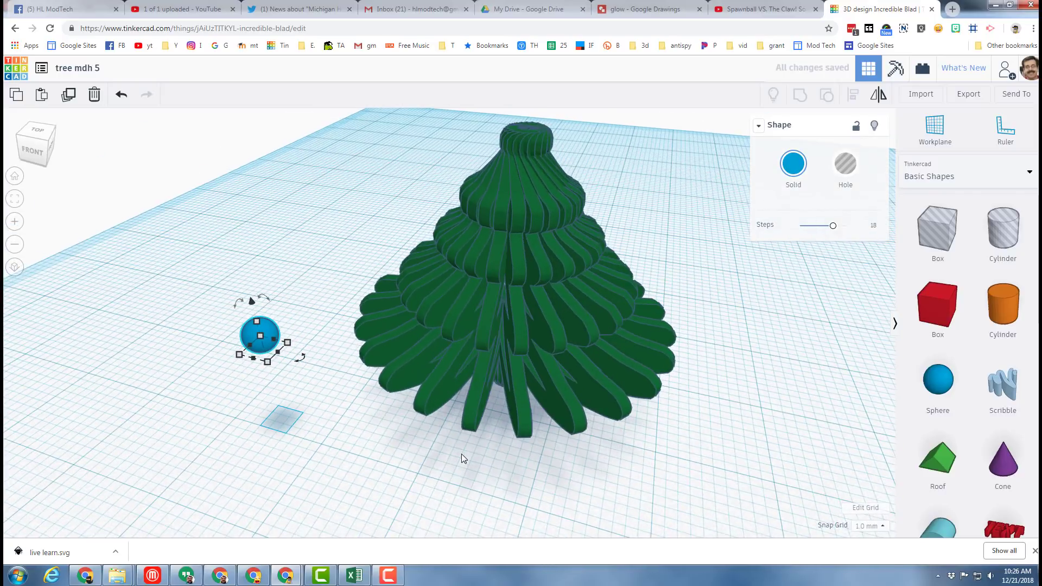
key(Right)
key(Right)
key(Right)
key(Right)
key(Right)
key(Right)
key(Right)
key(Right)
key(Right)
key(Right)
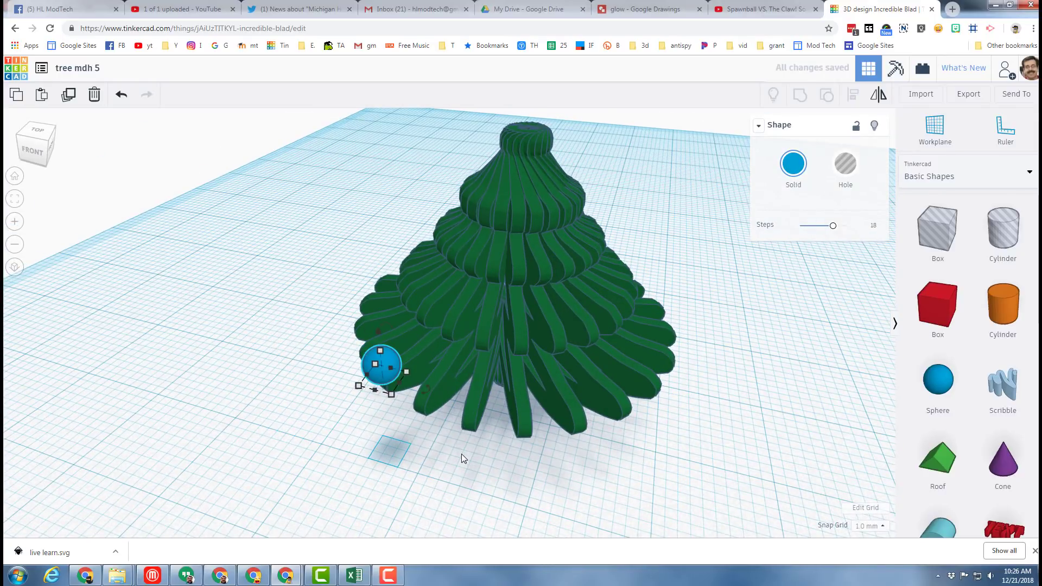
key(Up)
key(Up)
key(Right)
key(Right)
key(Right)
key(Up)
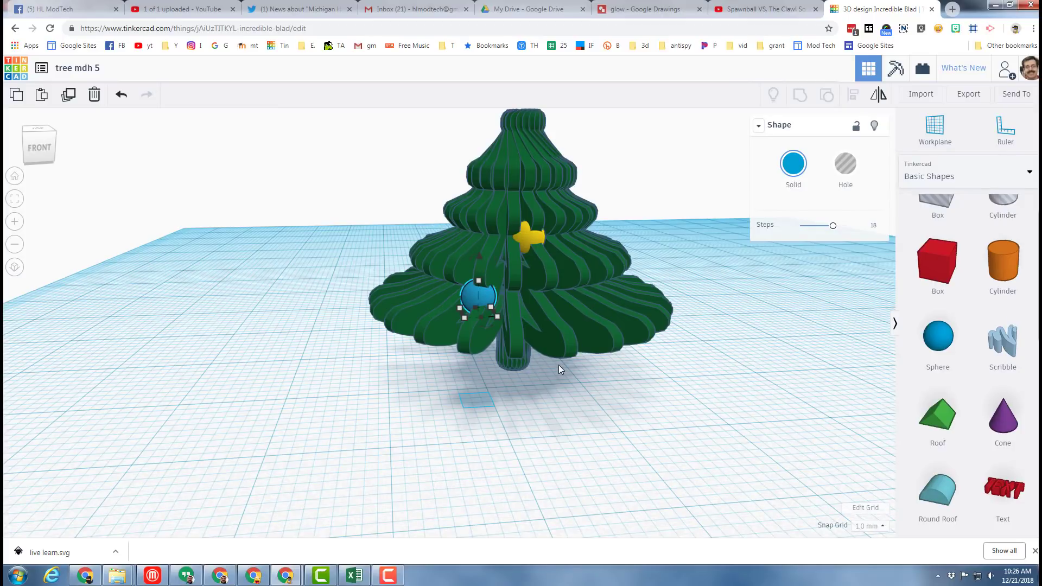
- Duplicate the blue sphere ornament and move the copy across to the right side of the lower front branches
key(ctrl+d)
key(Right)
key(Right)
key(Right)
key(Right)
key(Right)
key(Right)
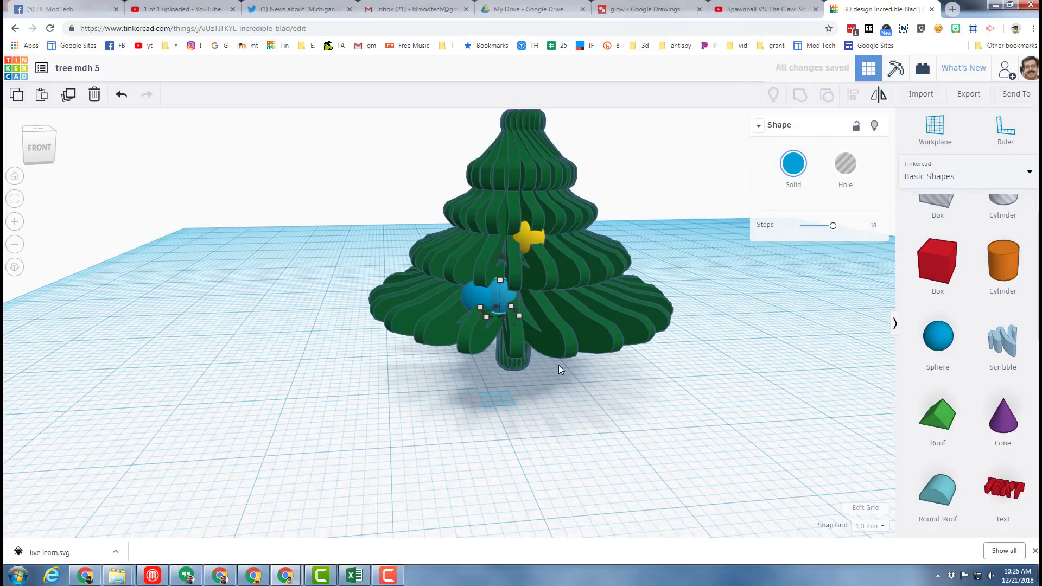
key(Right)
key(Right)
key(Right)
key(Right)
key(Right)
key(Right)
key(Right)
key(Right)
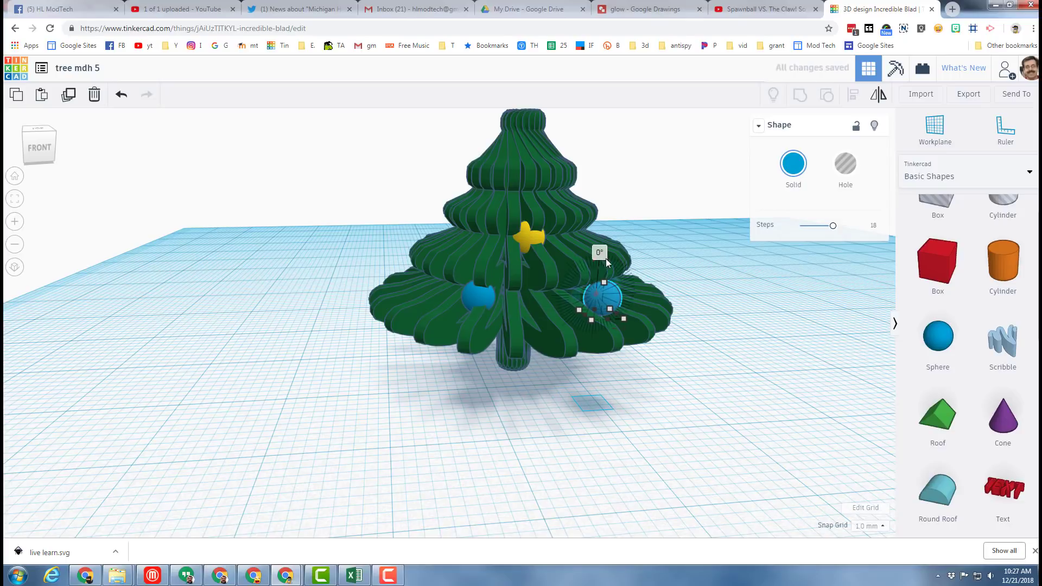
drag(608, 259, 585, 253)
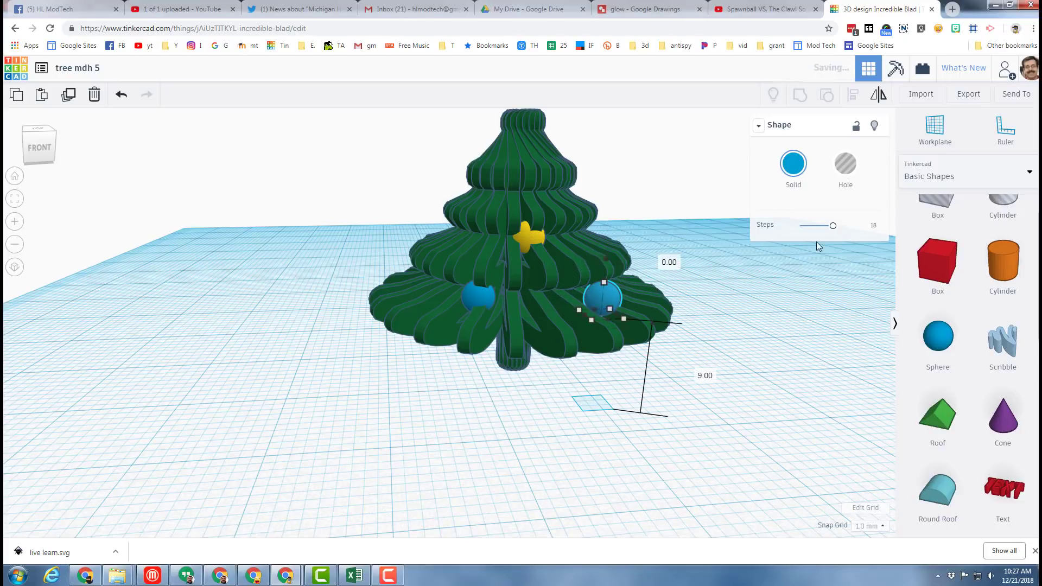
- Recolour the right-hand sphere ornament on the lower branches to bright magenta
click(788, 172)
click(800, 283)
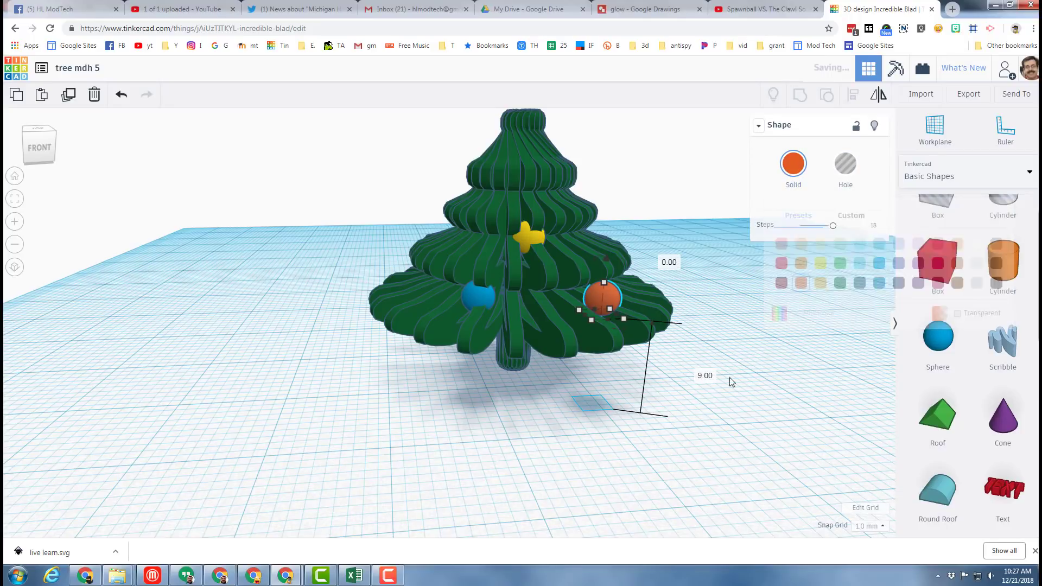
right_drag(608, 416, 819, 184)
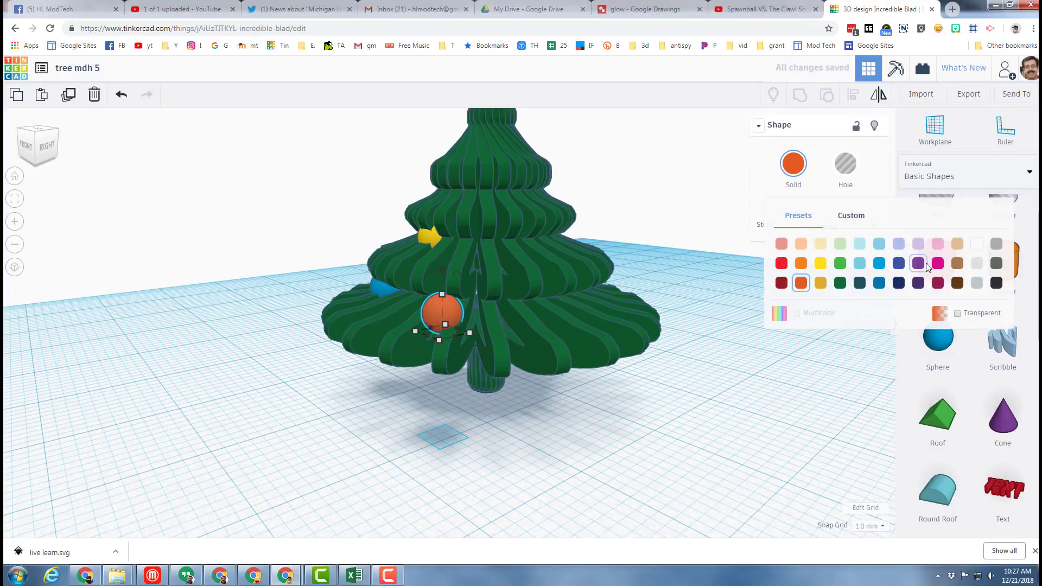
click(938, 264)
right_drag(475, 472, 507, 153)
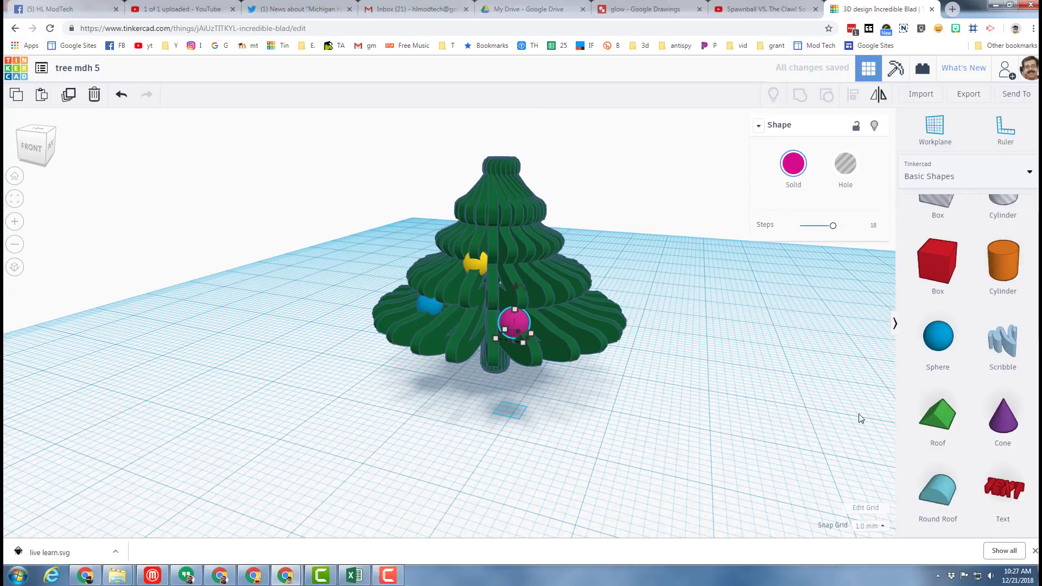
- Add the thick yellow star from the basic shapes in front of the tree and scale it down uniformly
scroll(1001, 426, down, 5)
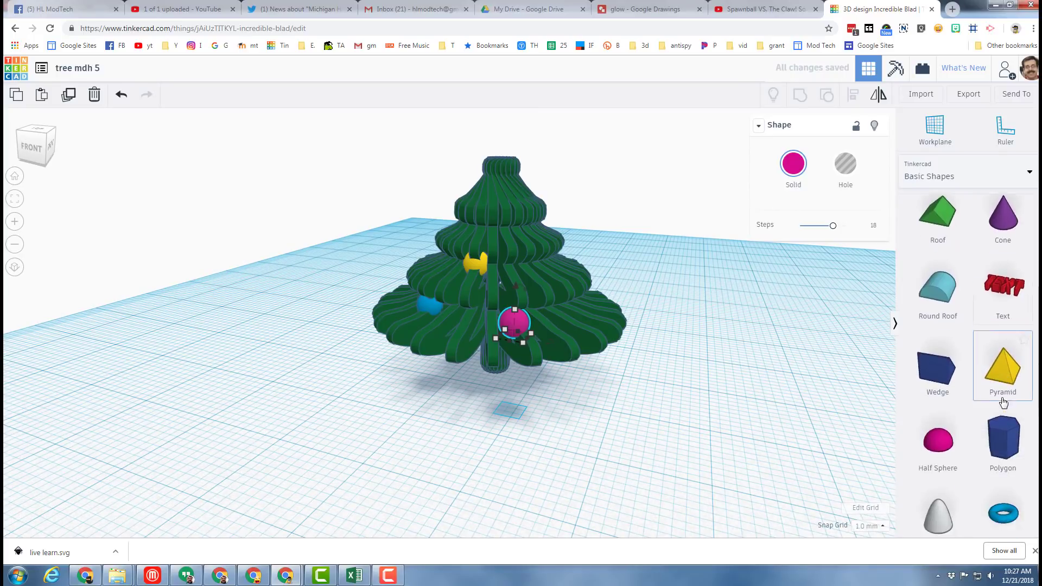
scroll(997, 405, down, 1)
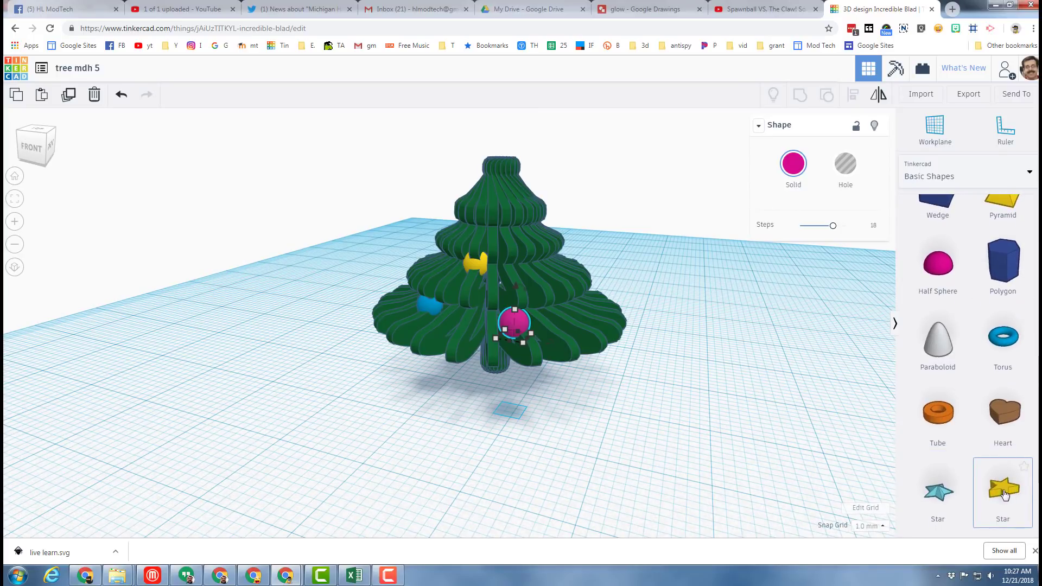
drag(1003, 491, 660, 431)
scroll(706, 424, down, 2)
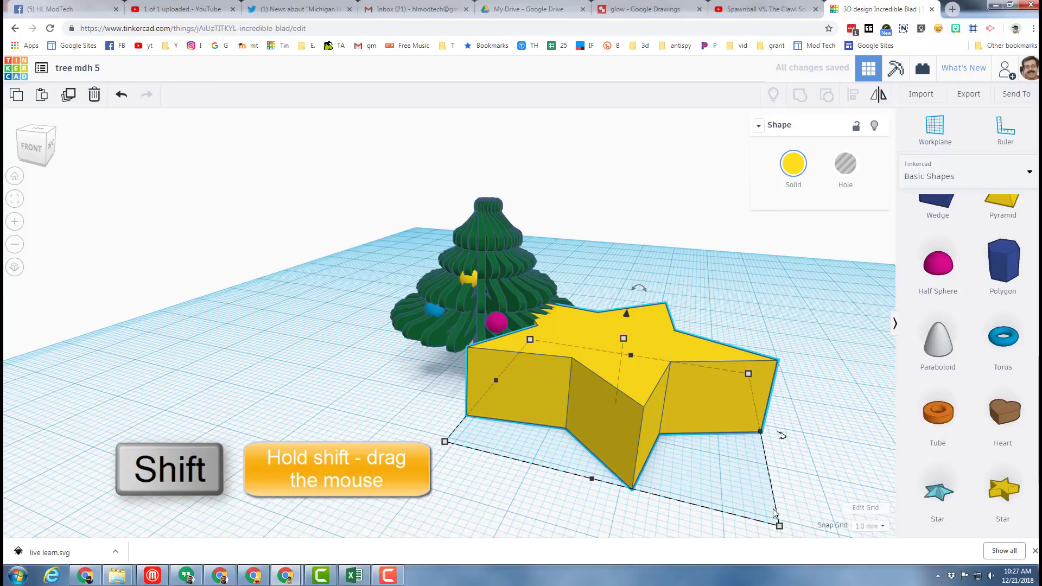
shift+drag(781, 528, 605, 394)
- Rotate the yellow star upright so it faces forward and position it above the workplane, just behind and beside the tree
right_drag(627, 403, 468, 371)
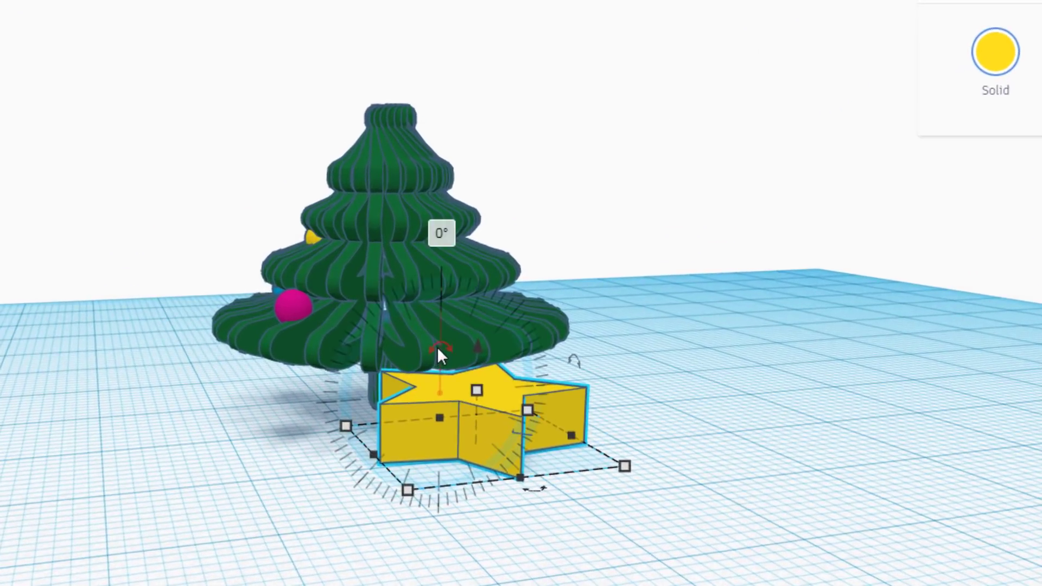
drag(437, 348, 372, 395)
right_drag(333, 559, 637, 344)
drag(585, 253, 388, 213)
right_drag(387, 209, 357, 393)
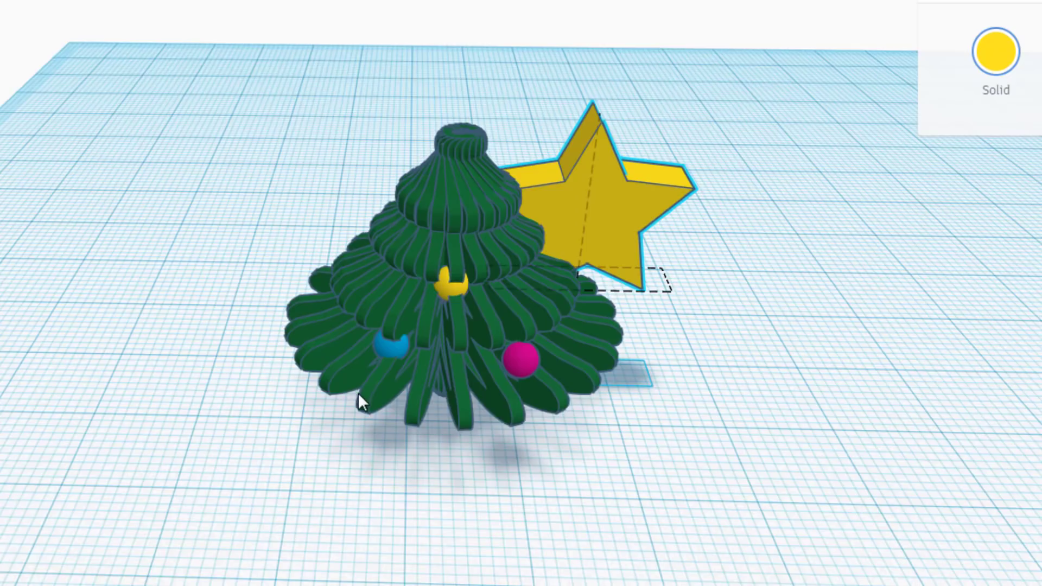
- Nudge the star sideways and then forward in small steps until it is centred over the tree's trunk
key(Left)
key(Left)
key(Left)
key(Left)
key(Left)
key(Left)
key(Left)
key(Left)
key(Left)
key(Left)
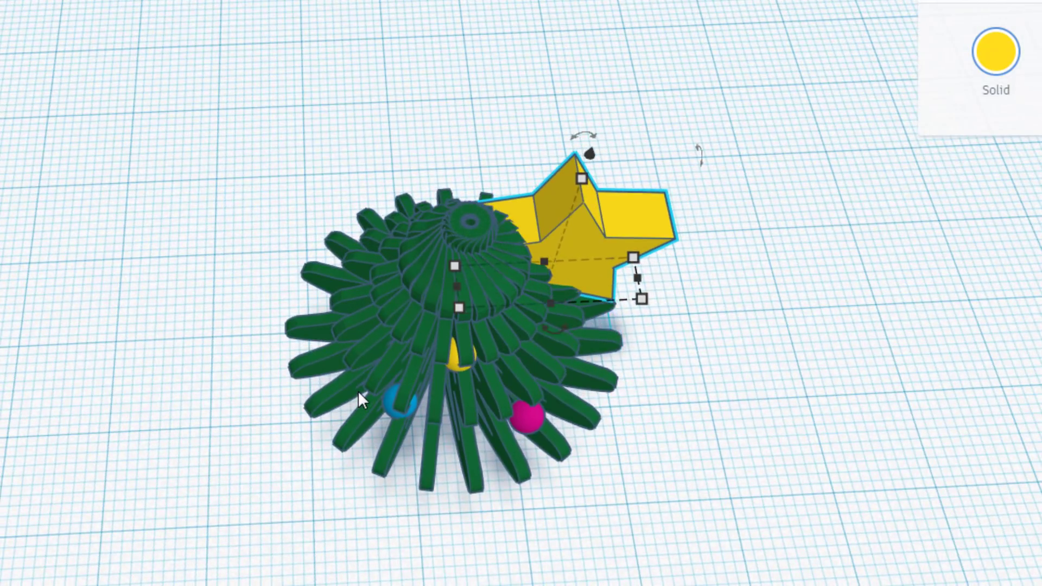
key(Left)
key(Left)
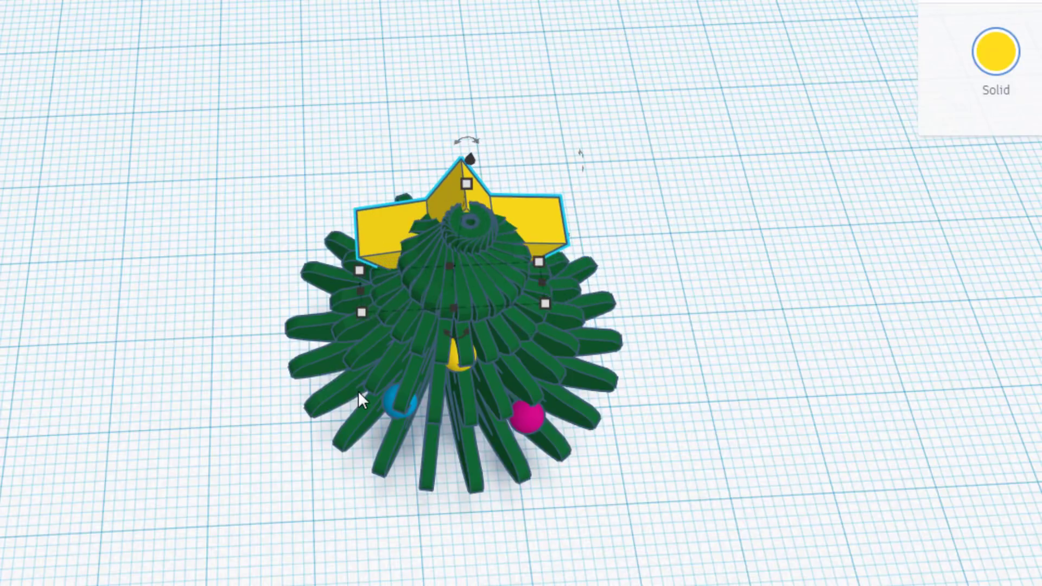
key(Down)
key(Down)
key(Down)
key(Down)
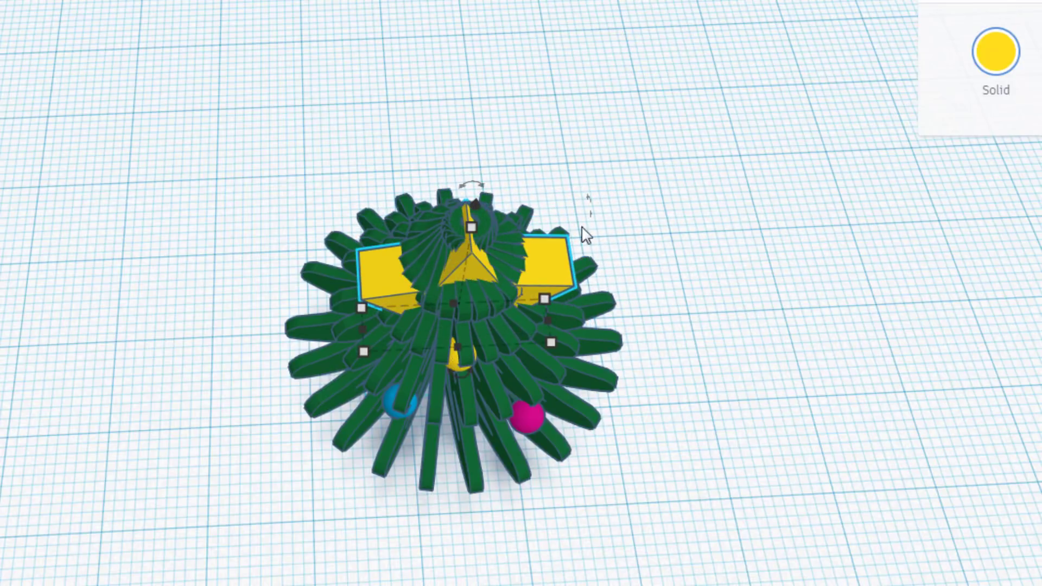
- Raise the star 13 mm to 24 mm above the workplane and scale it down uniformly to 8 mm high as a treetop
drag(476, 206, 502, 109)
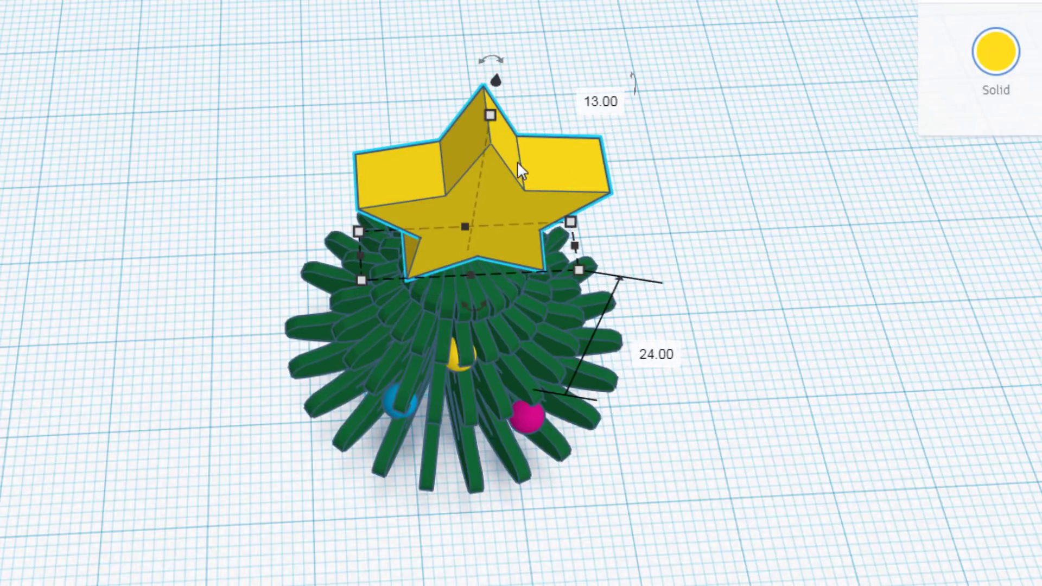
shift+drag(490, 115, 472, 188)
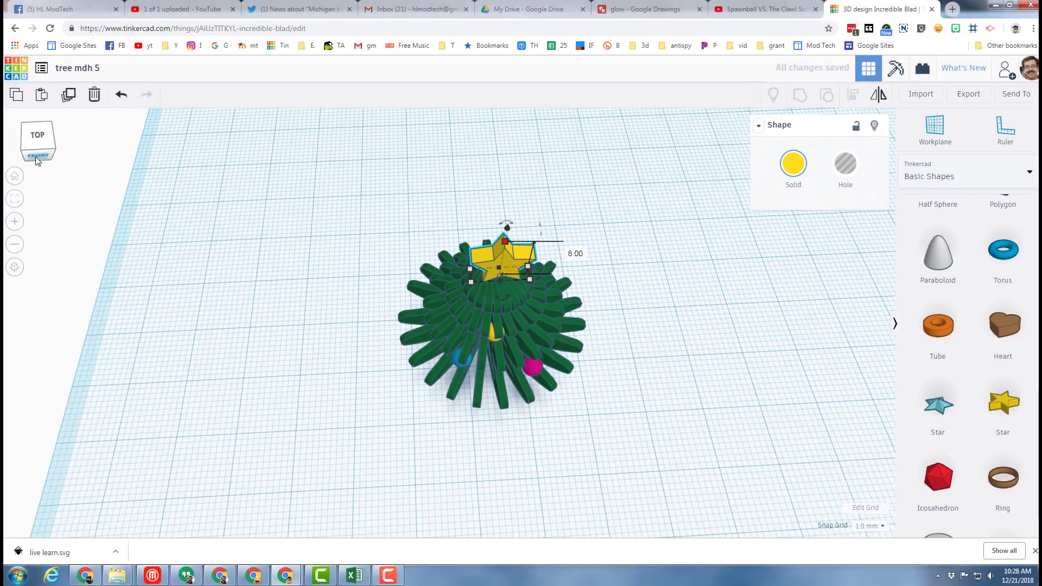
click(36, 155)
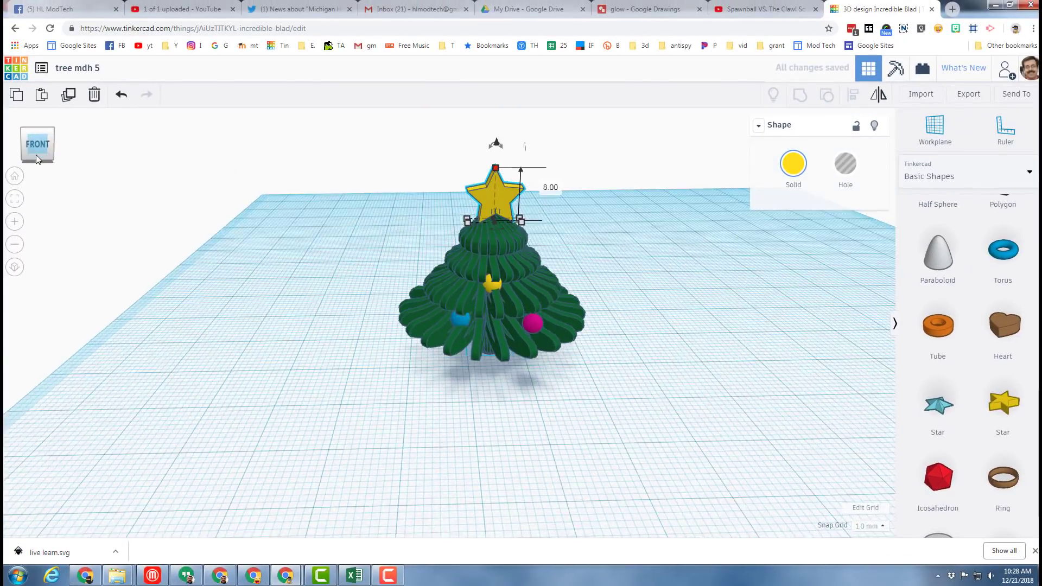
right_drag(393, 337, 325, 367)
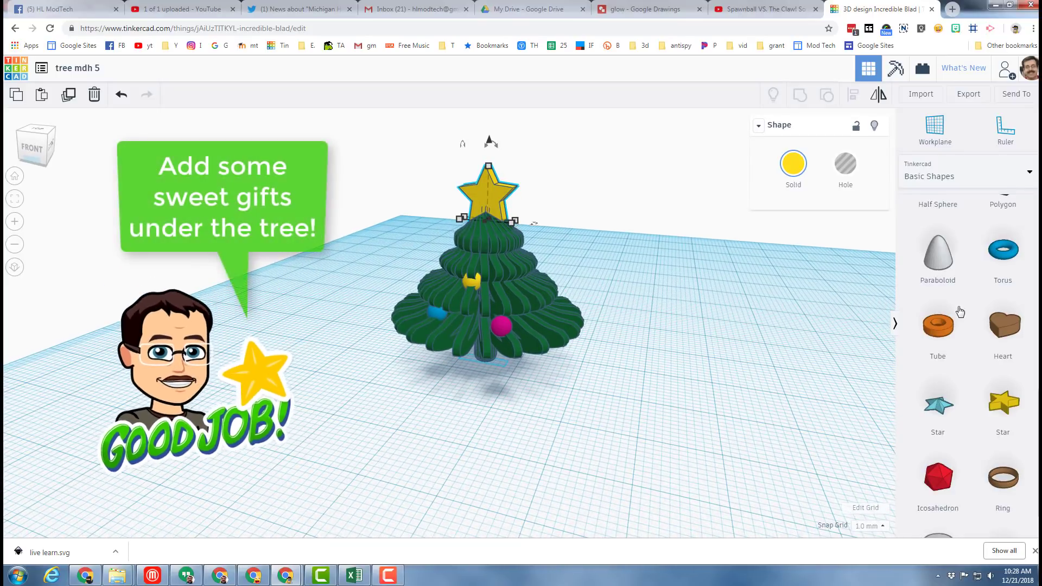
scroll(972, 356, down, 2)
scroll(939, 348, up, 3)
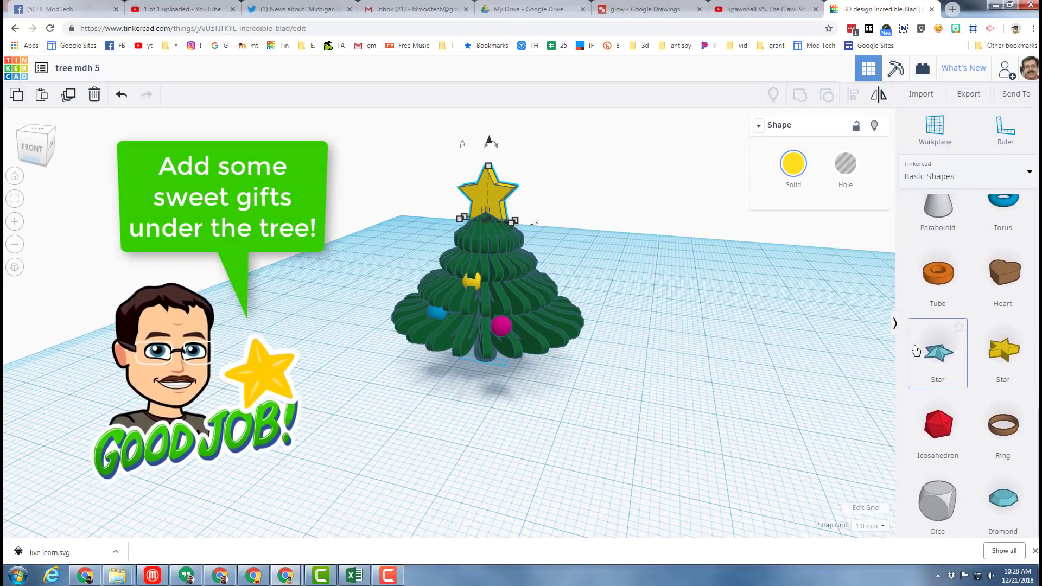
scroll(934, 342, up, 4)
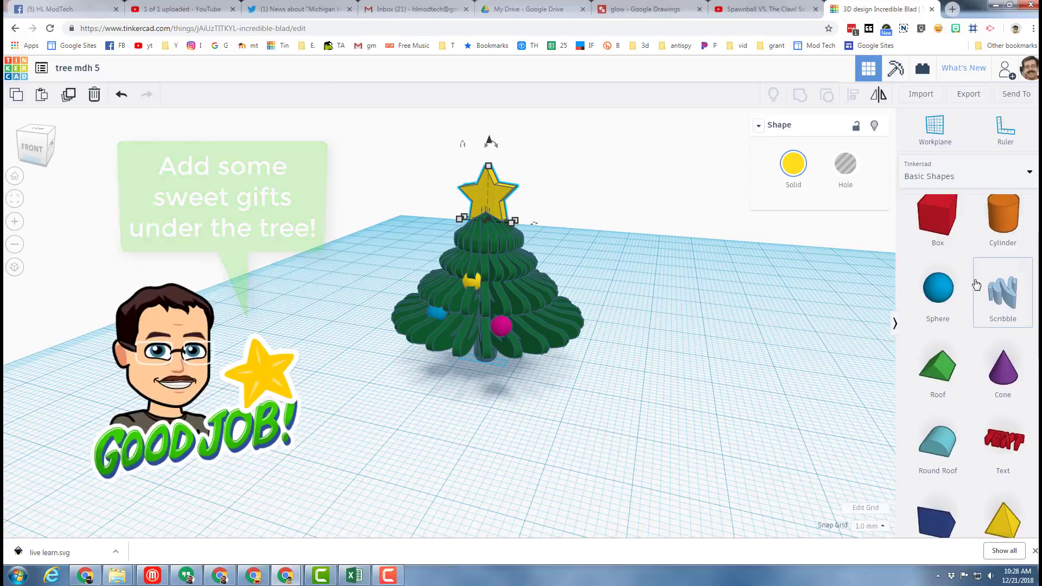
right_drag(635, 298, 497, 284)
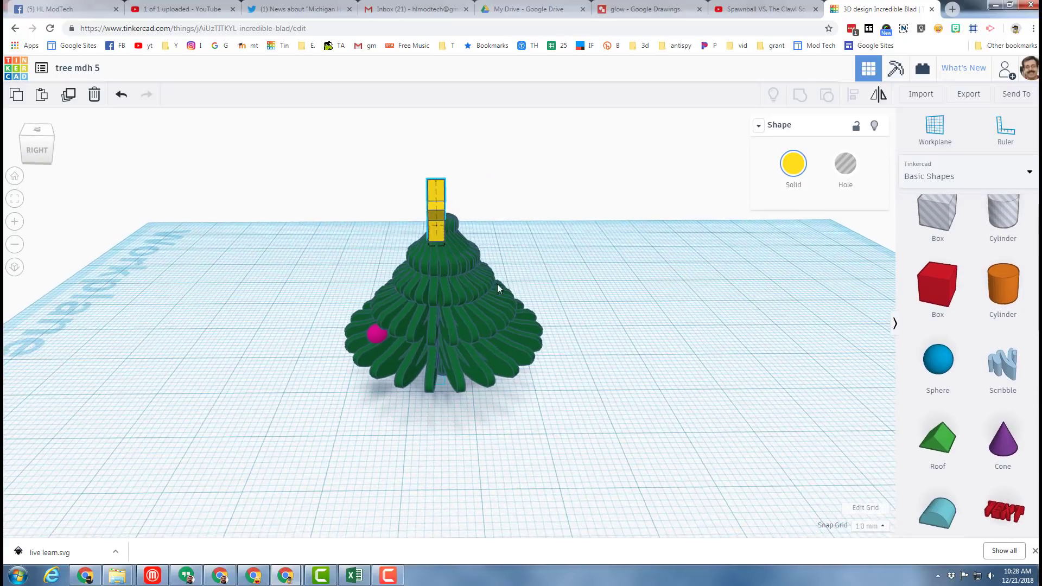
right_drag(653, 312, 904, 423)
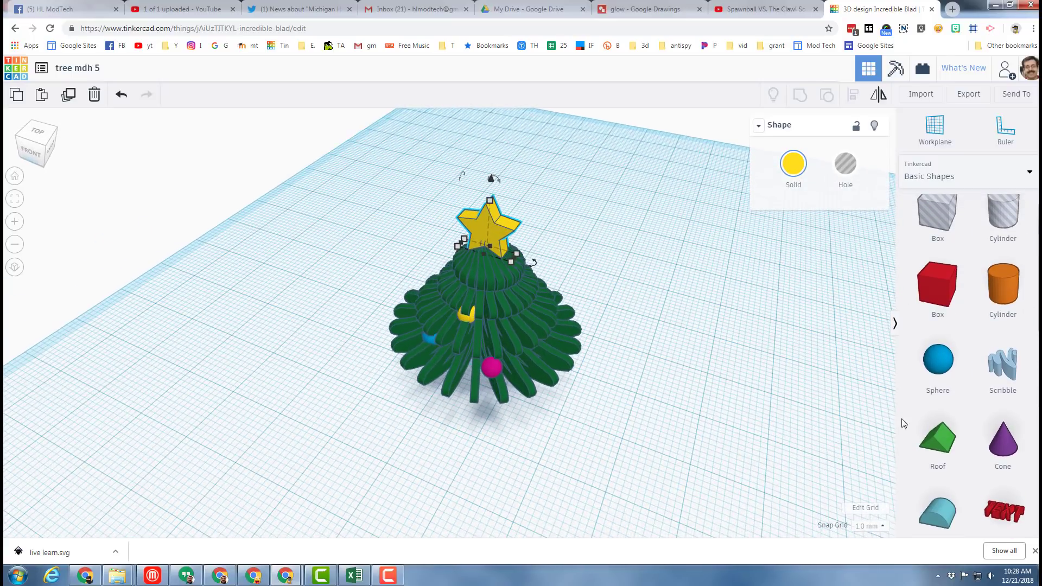
click(609, 462)
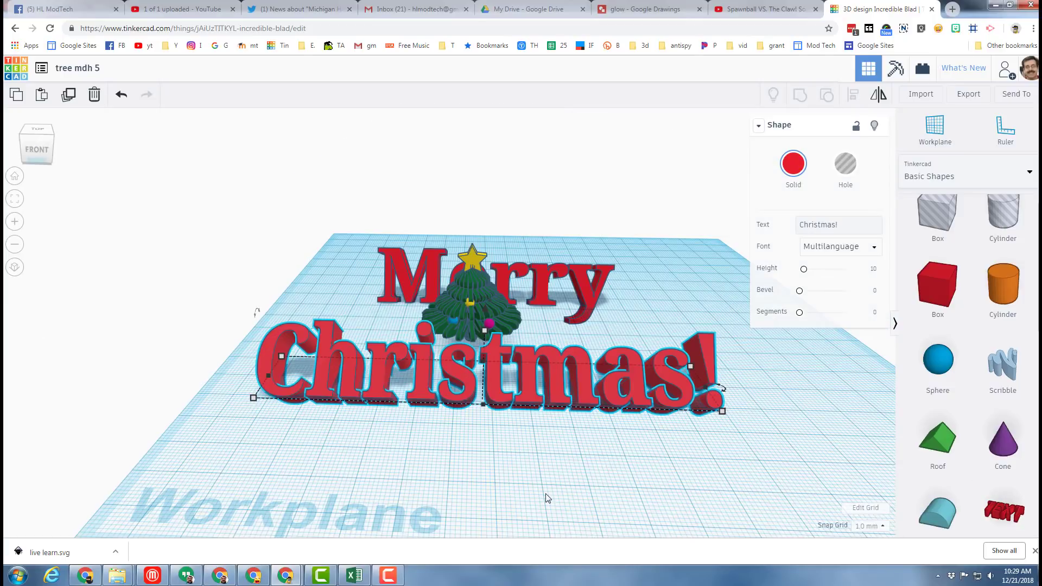
mouse_move(503, 484)
right_down()
mouse_move(549, 467)
mouse_move(425, 483)
mouse_move(506, 490)
right_up()
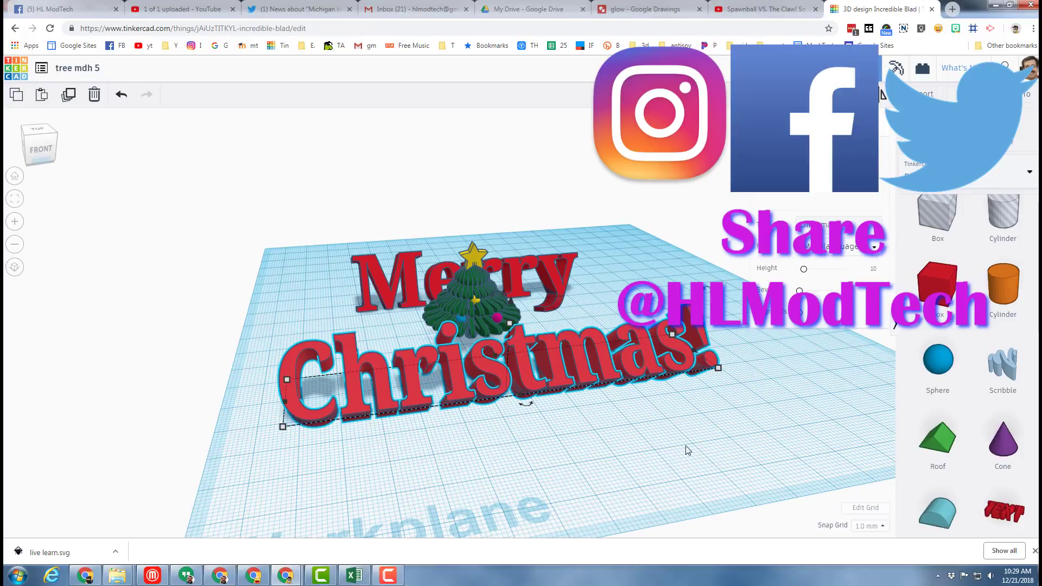
right_drag(687, 449, 629, 450)
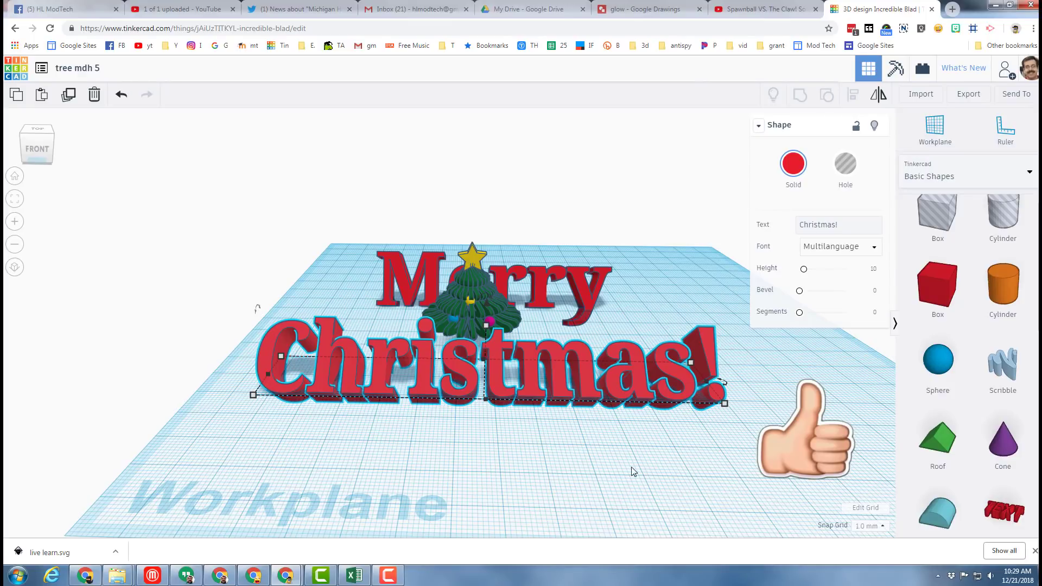
right_drag(633, 470, 530, 470)
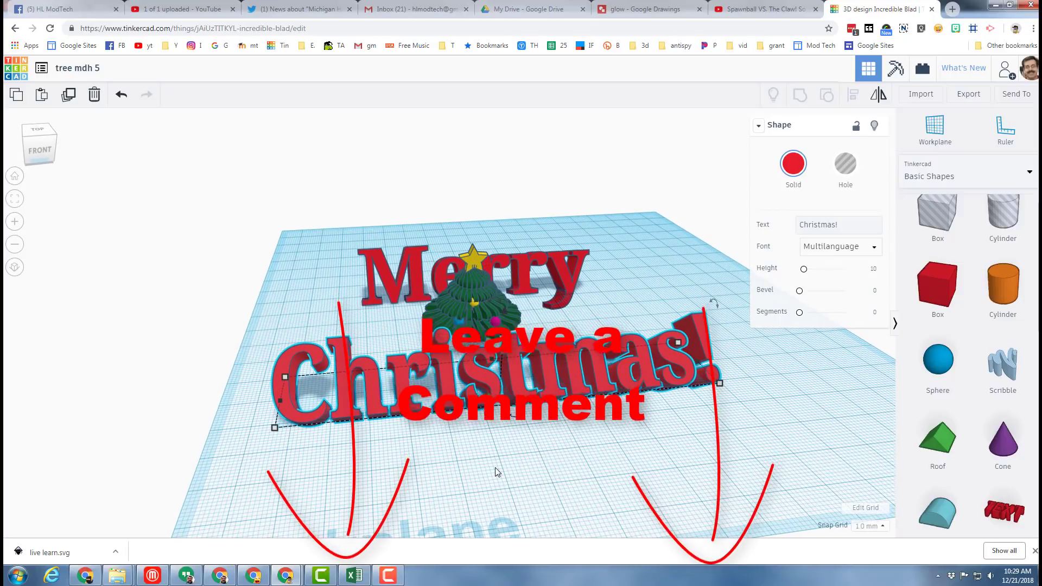
right_drag(496, 467, 352, 473)
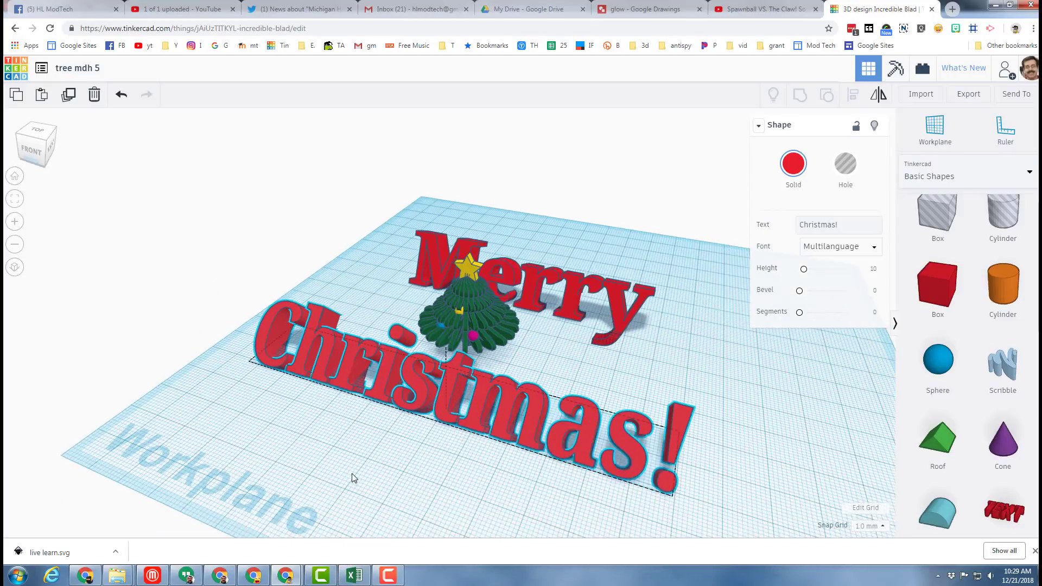
right_drag(548, 416, 530, 477)
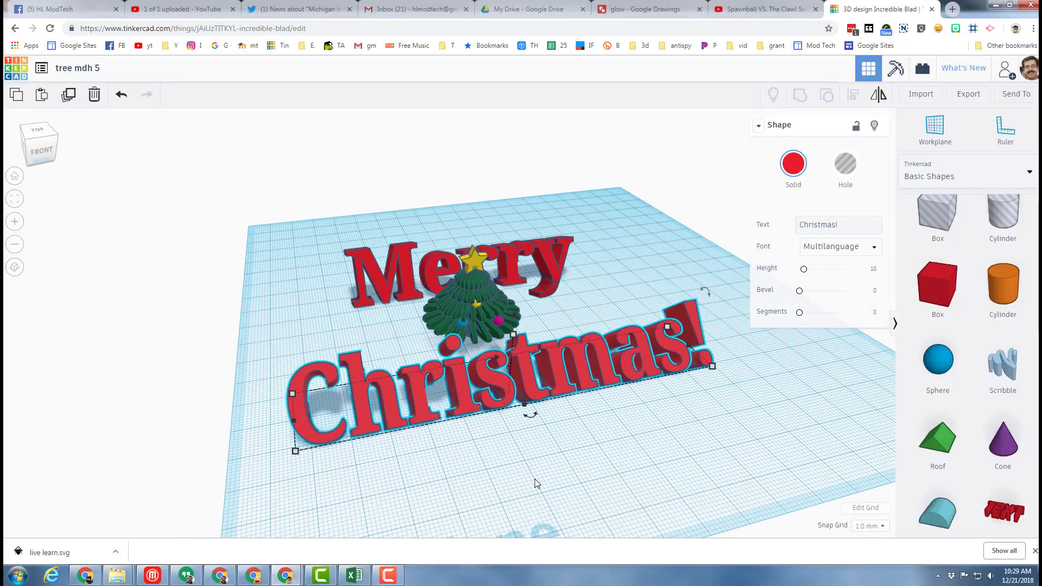